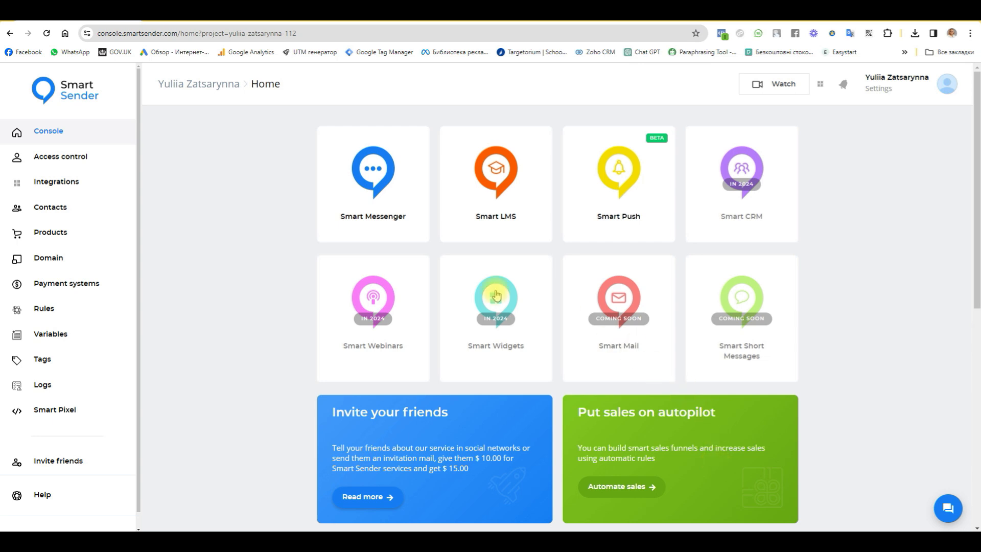
- Open Smart Messenger's Growth Tools and scroll down to the Facebook Comments tool
click(384, 182)
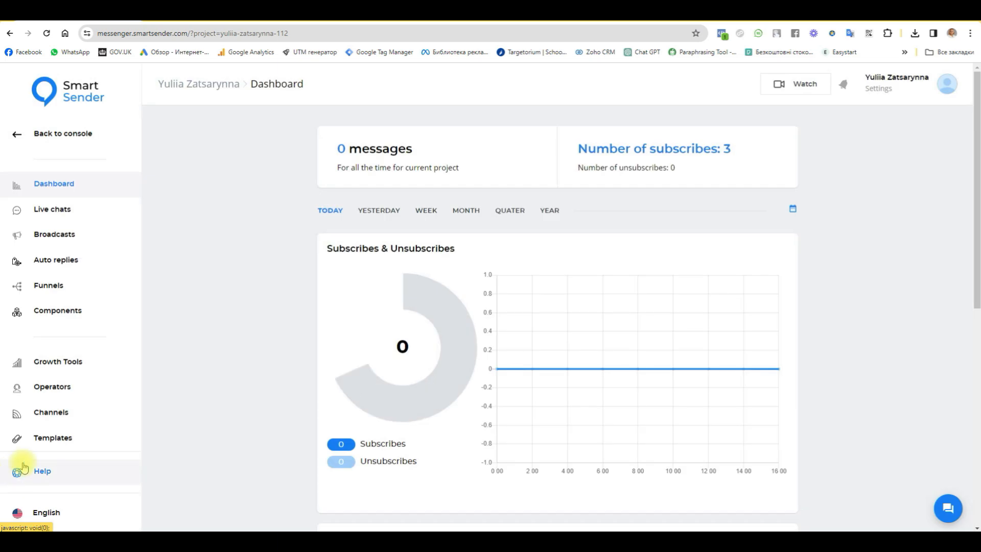
click(56, 367)
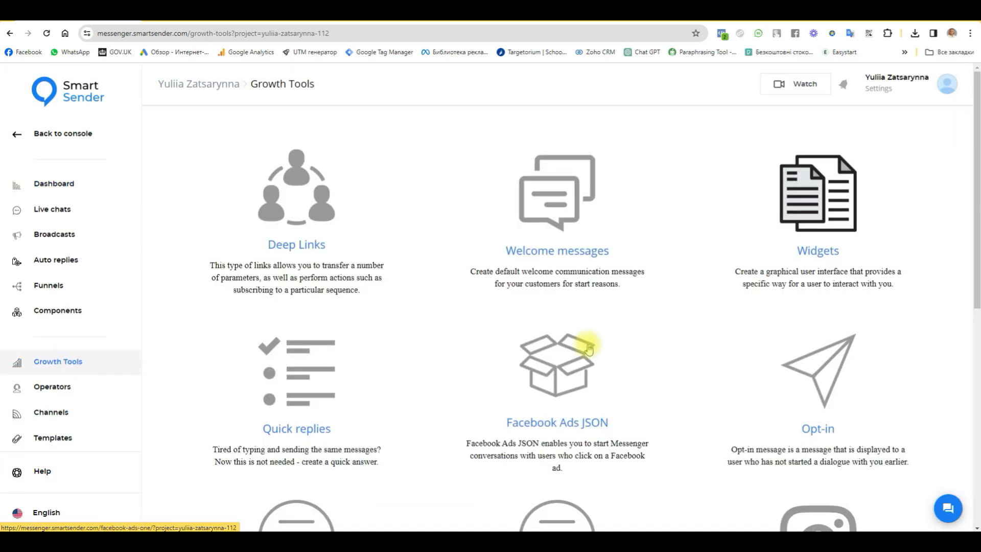
scroll(587, 346, down, 8)
scroll(619, 390, down, 4)
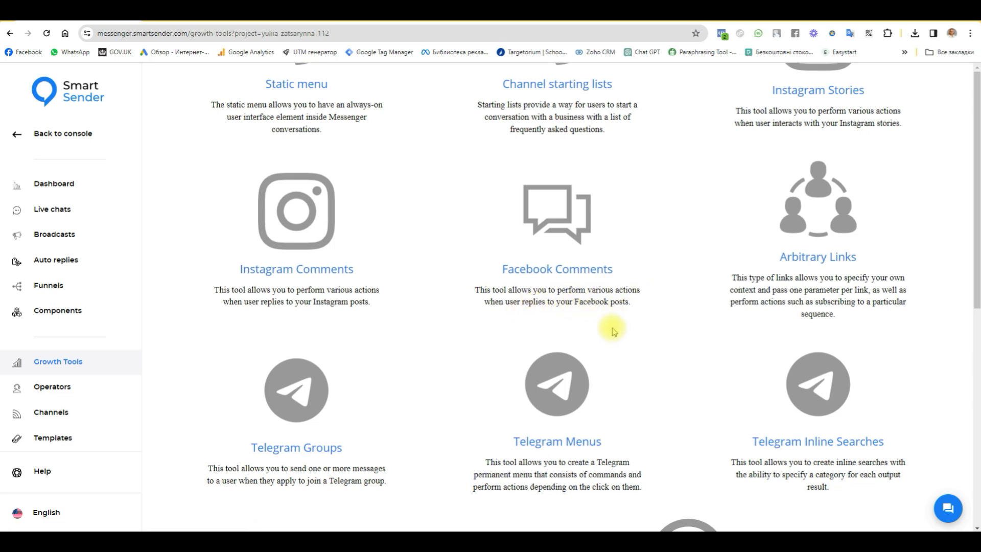
- Create a Facebook comment rule named '2' for the Chatbots for business page
click(561, 217)
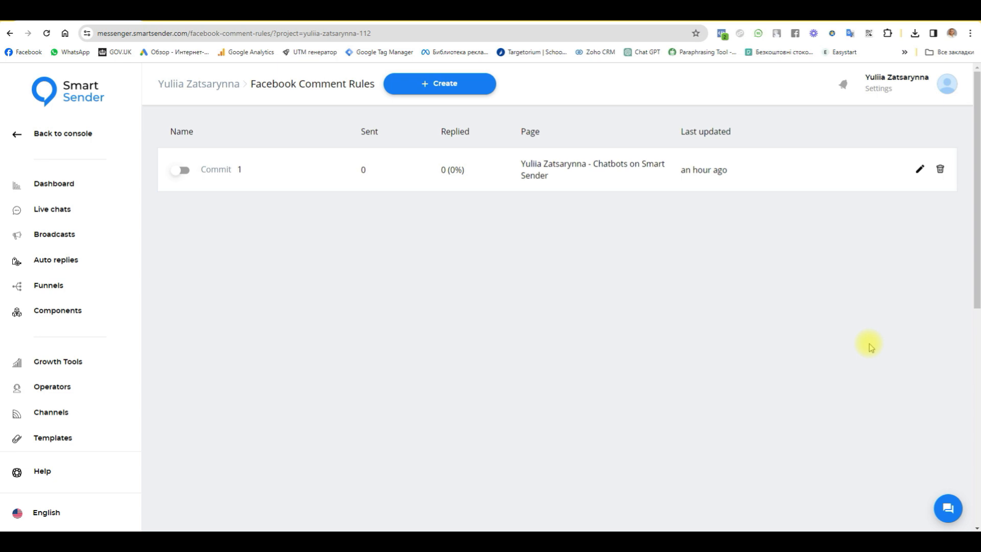
click(447, 88)
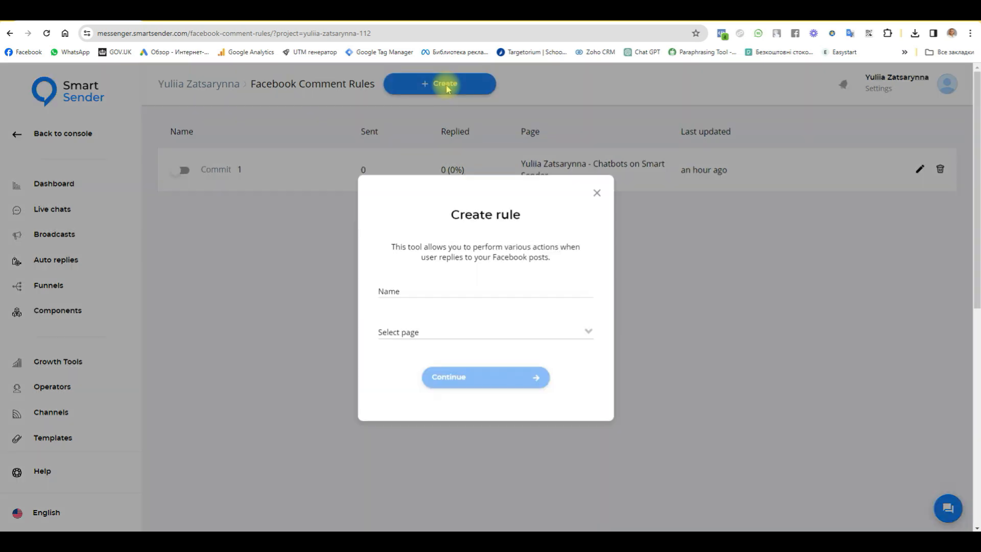
click(420, 287)
text(2)
click(395, 333)
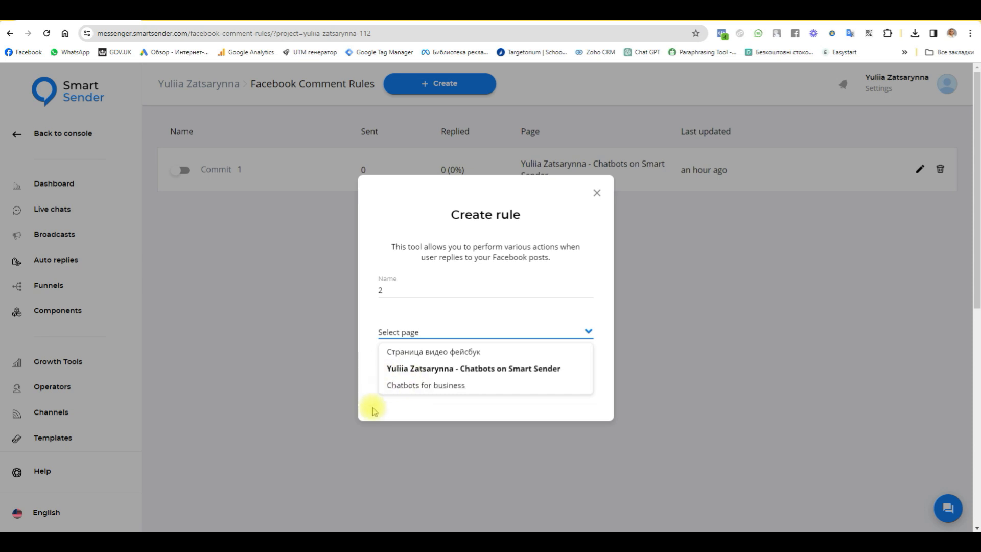
click(403, 386)
click(487, 381)
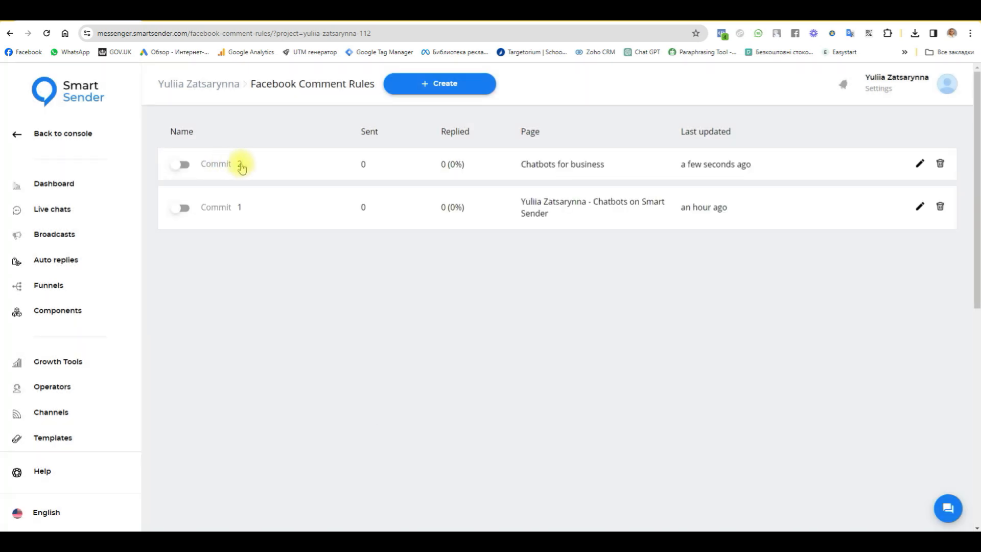
- Open comment rule 2 from the list and move to its Setup options
click(240, 166)
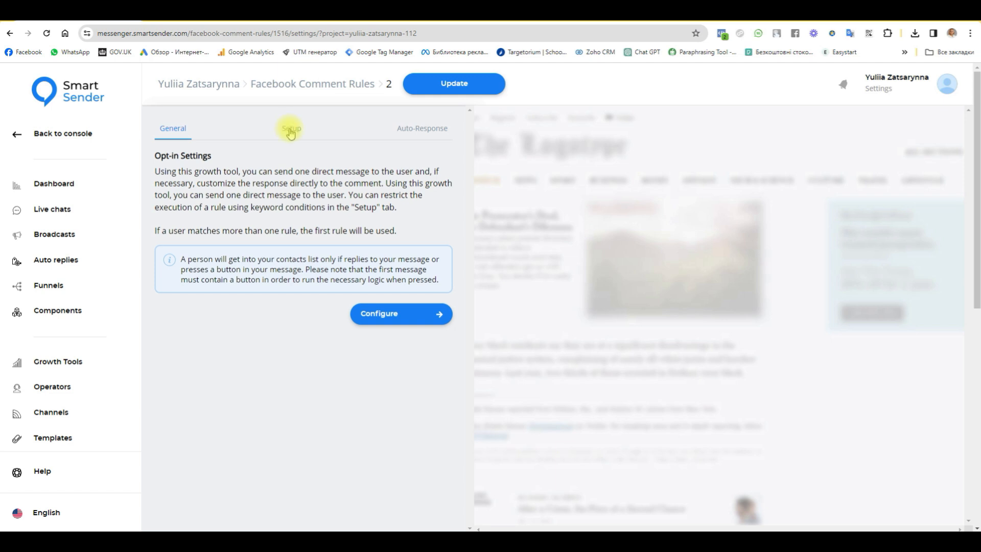
drag(401, 232, 141, 226)
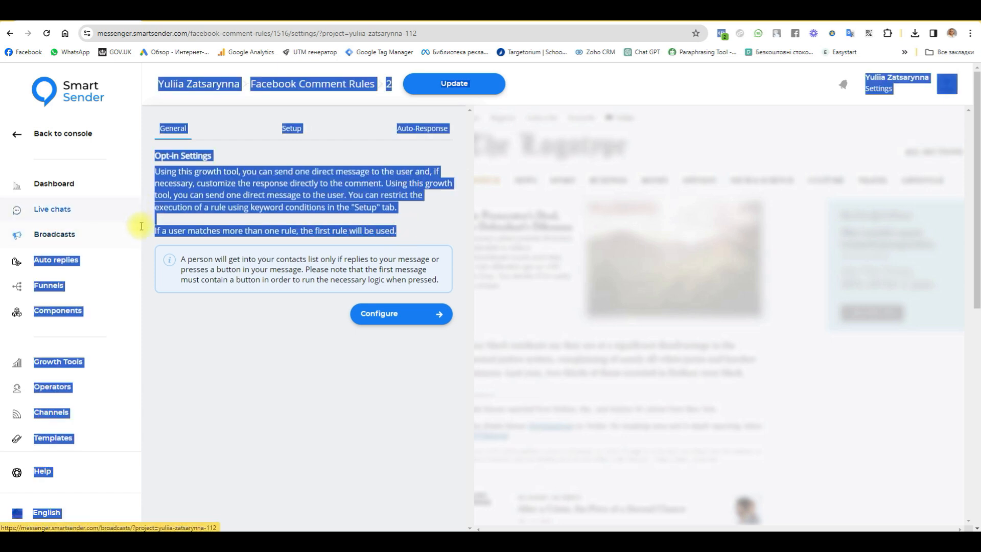
click(141, 226)
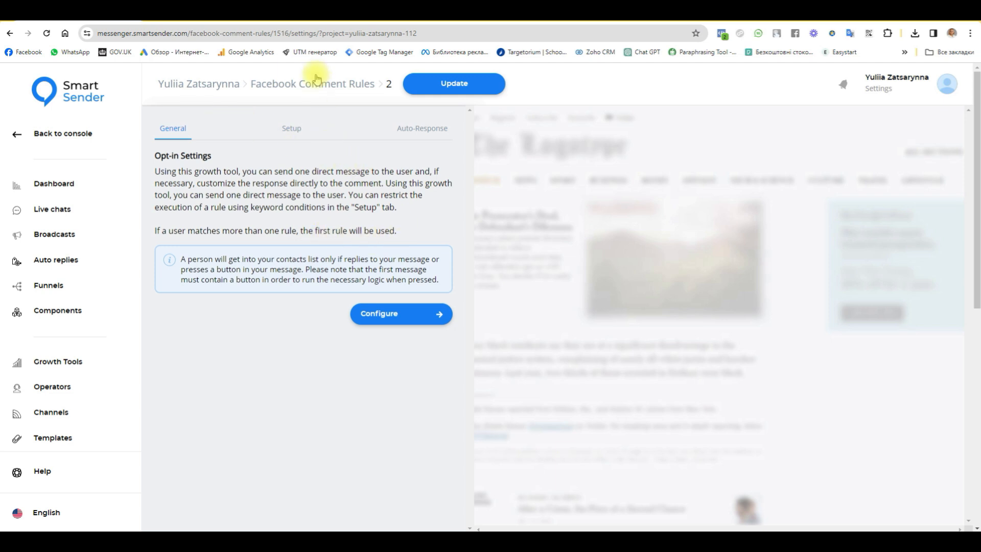
click(287, 127)
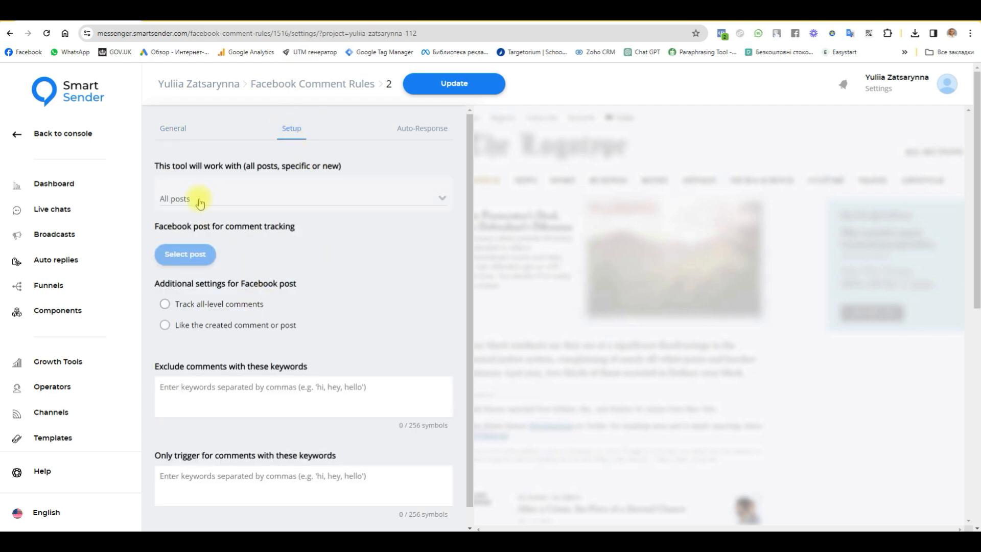
- Restrict rule 2 to the specific WhatsApp Messenger chatbot funnel post
click(200, 203)
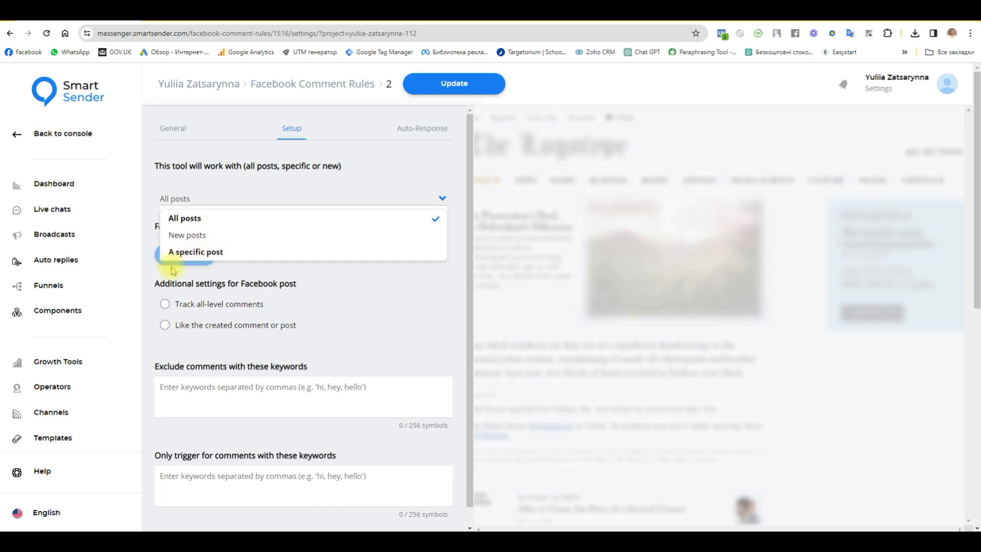
click(213, 253)
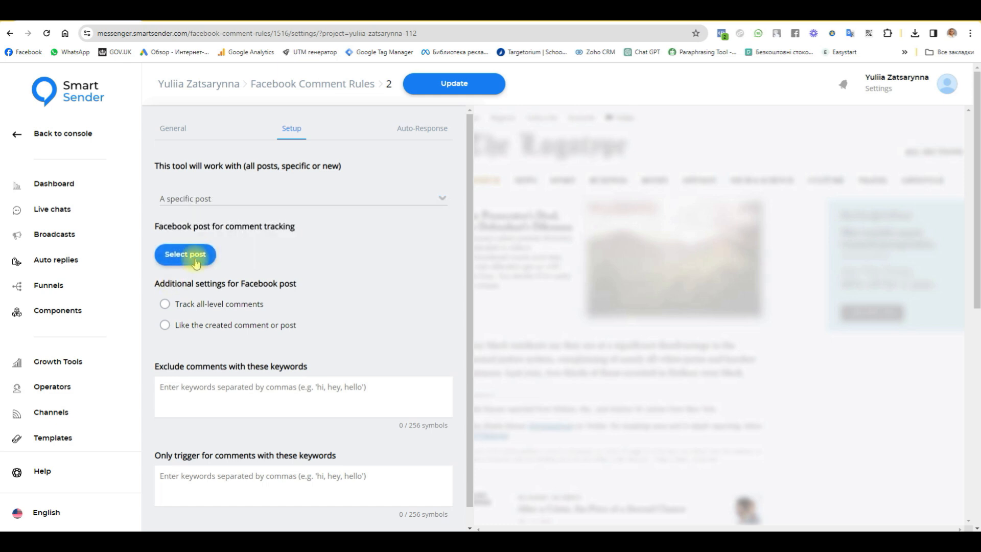
click(197, 255)
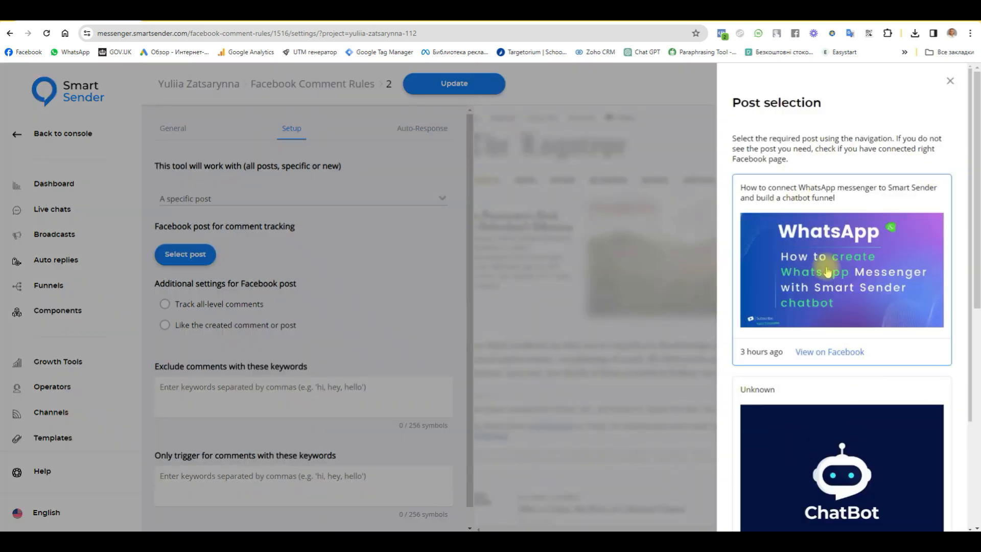
click(827, 273)
scroll(404, 339, down, 2)
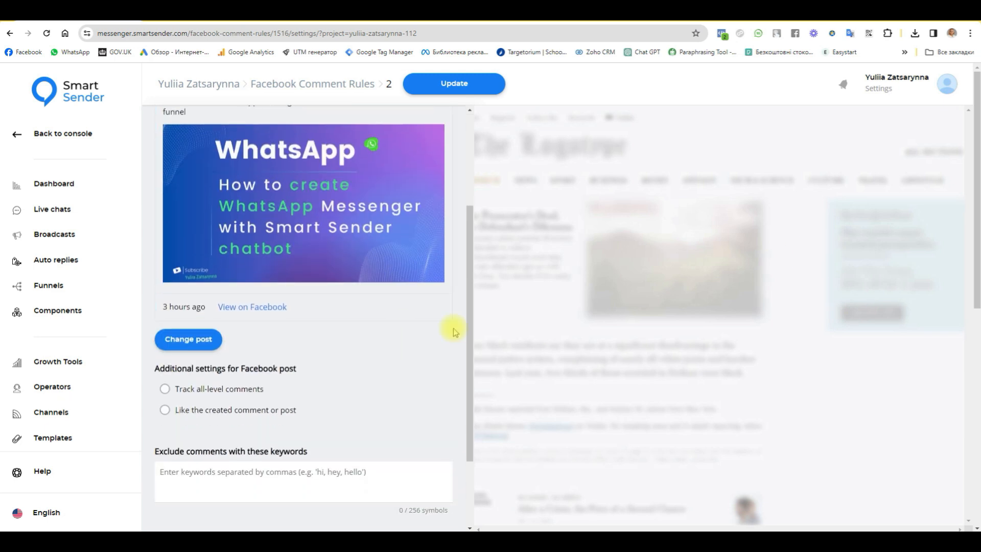
scroll(407, 337, down, 2)
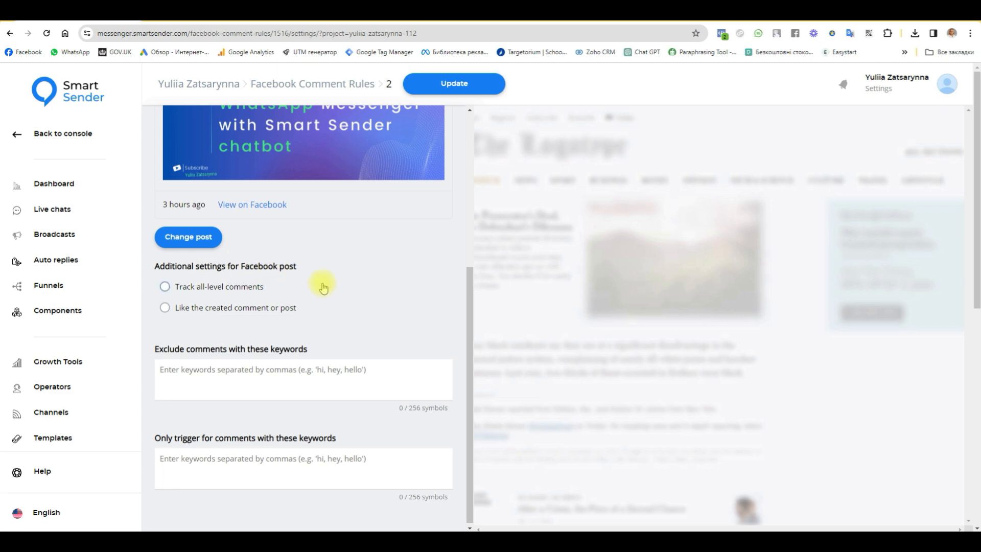
- Tick Track all-level comments and Like the created comment or post for rule 2
click(165, 289)
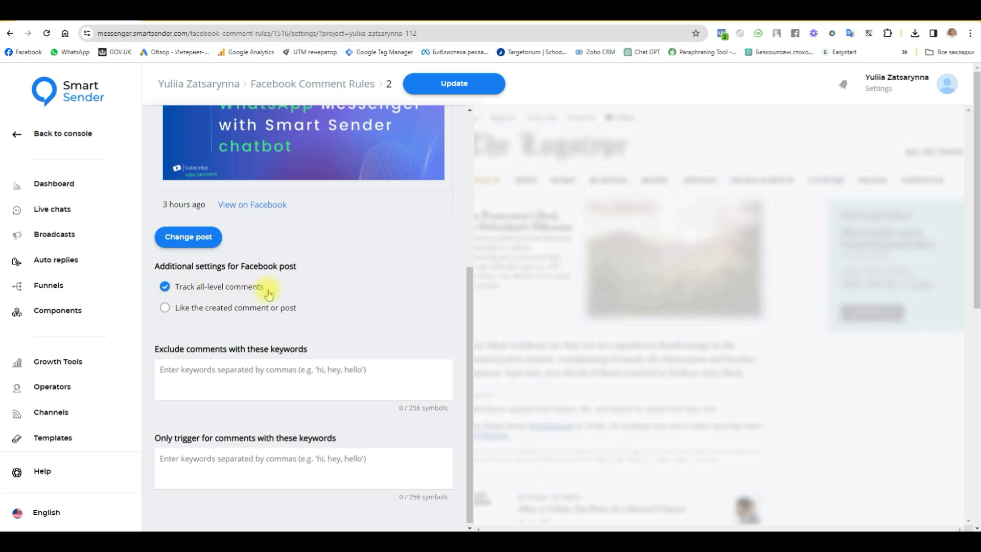
click(164, 289)
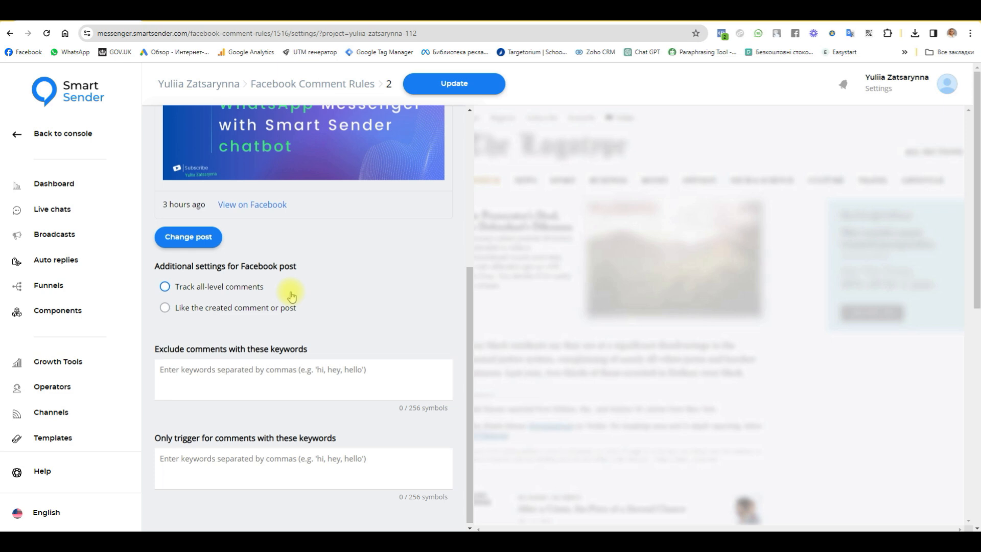
click(165, 288)
click(165, 308)
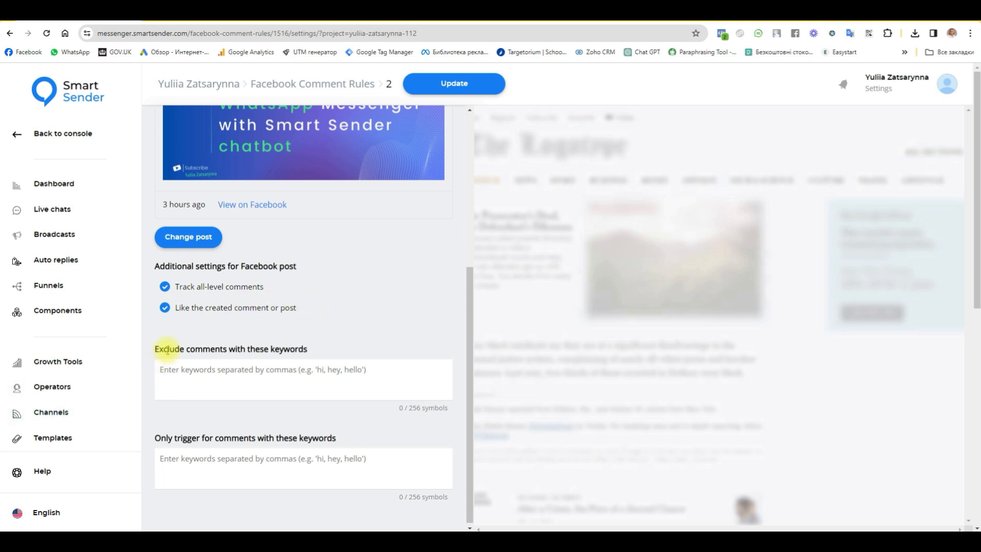
scroll(164, 335, down, 1)
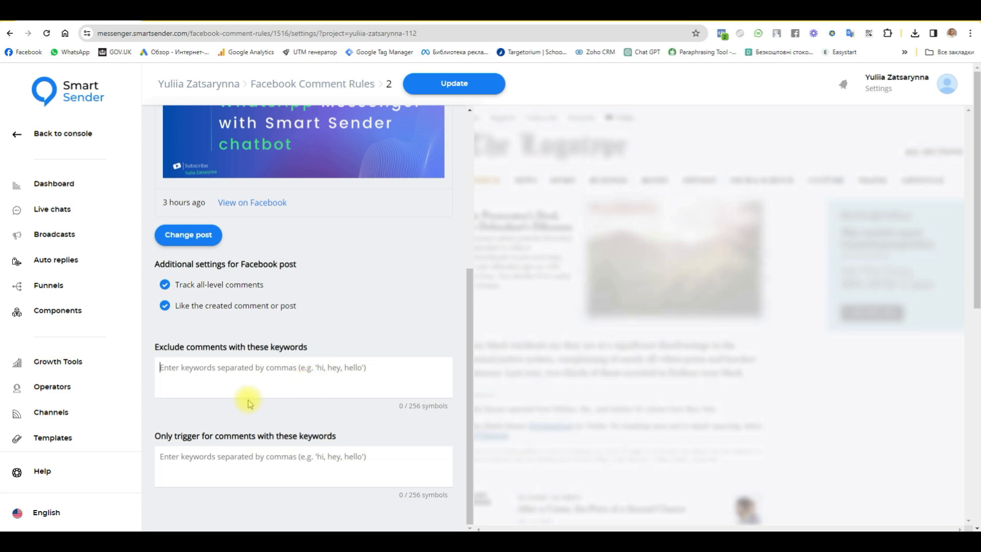
text(p)
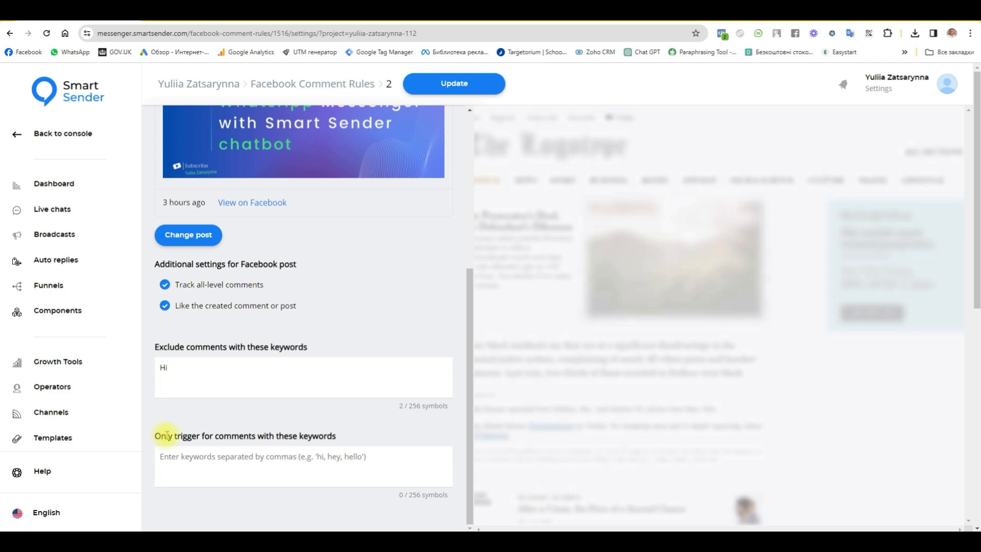
- Leave both keyword fields empty, removing trigger keyword 'work' and excluded keyword 'Hi'
click(285, 467)
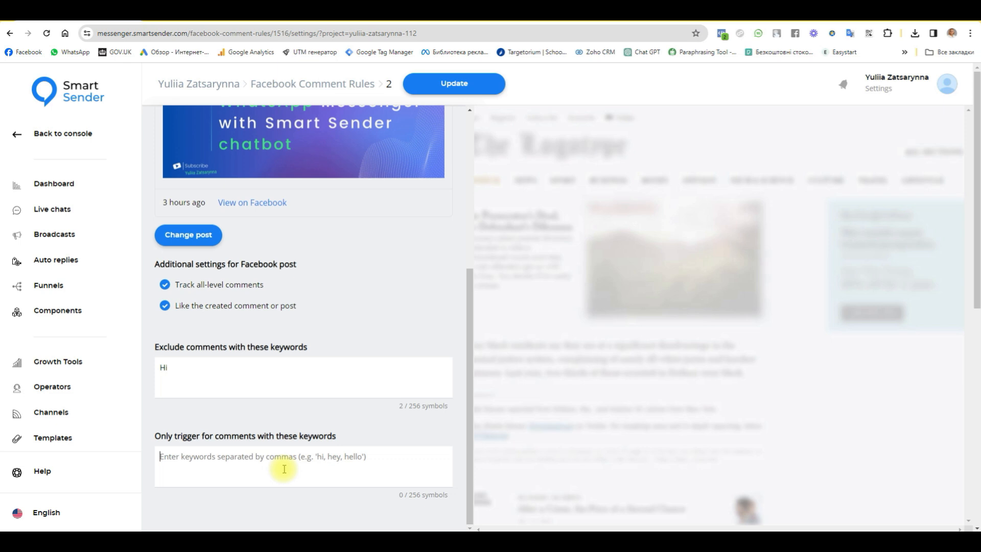
text(w)
text(okr)
key(BackSpace)
key(BackSpace)
text(rk)
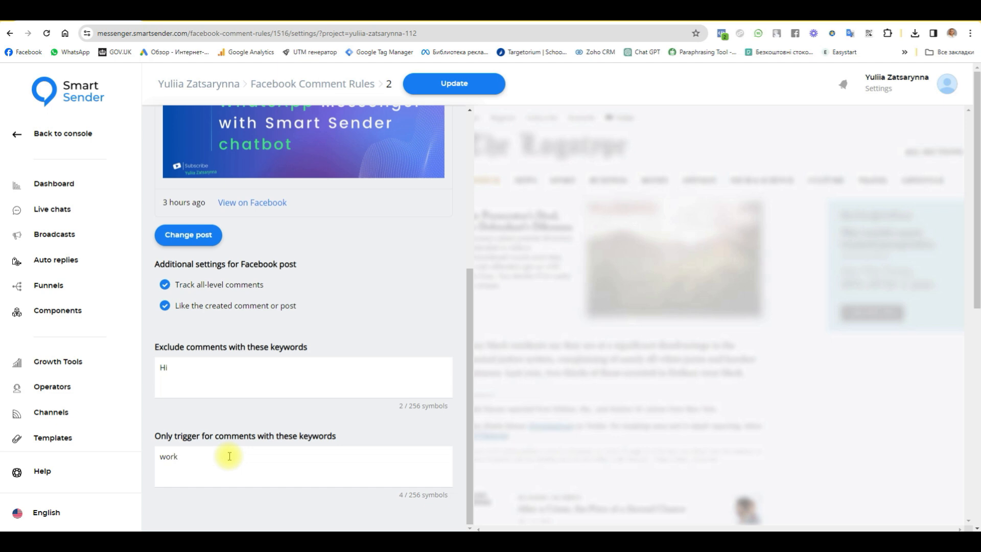
double_click(171, 456)
key(BackSpace)
click(172, 368)
drag(172, 370, 143, 373)
key(BackSpace)
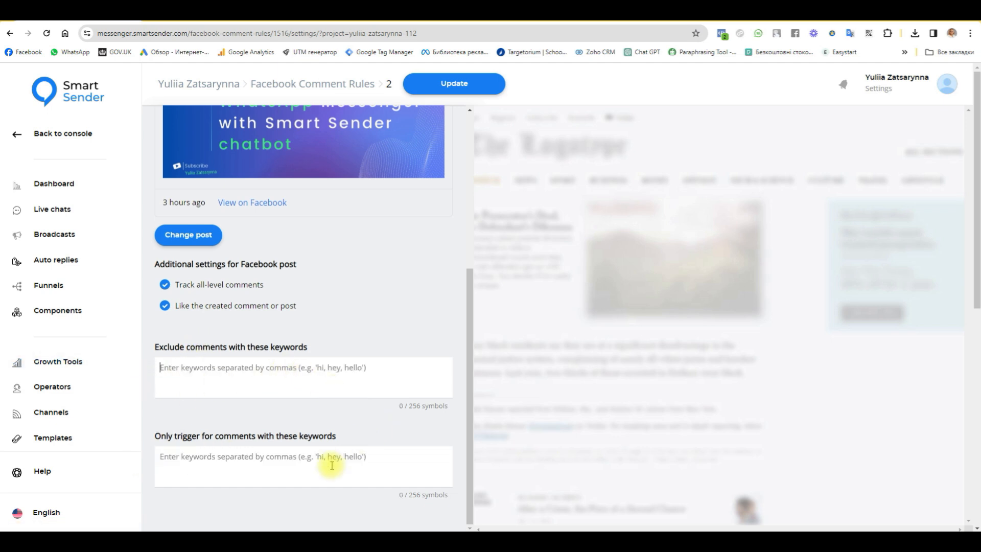
- Review the setup and move on to the comment Auto-Response options
scroll(412, 415, up, 5)
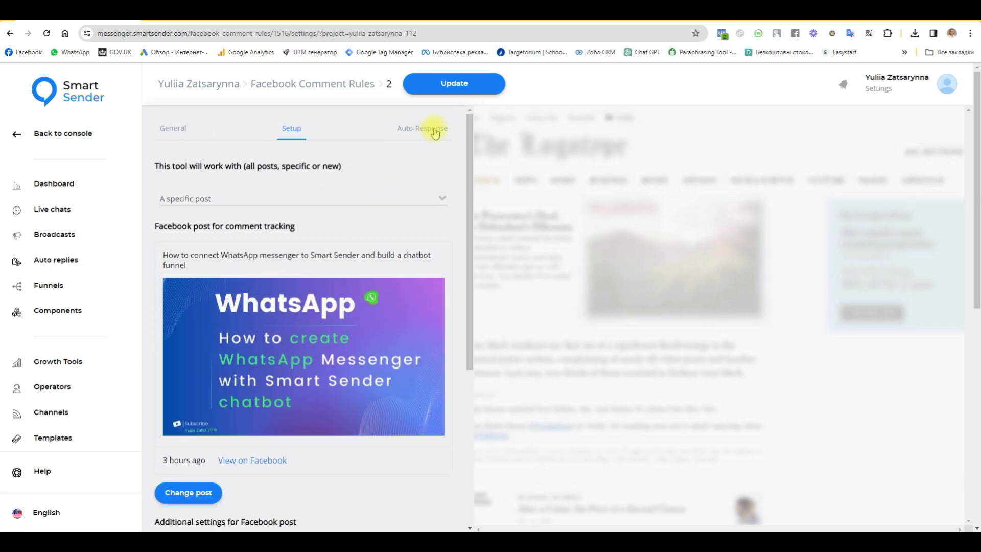
scroll(319, 425, down, 3)
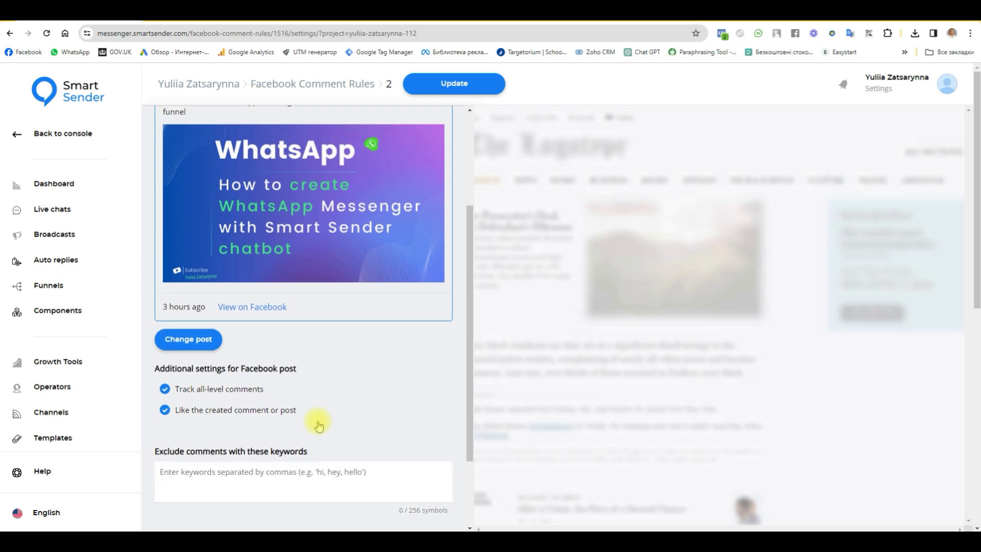
scroll(318, 425, up, 2)
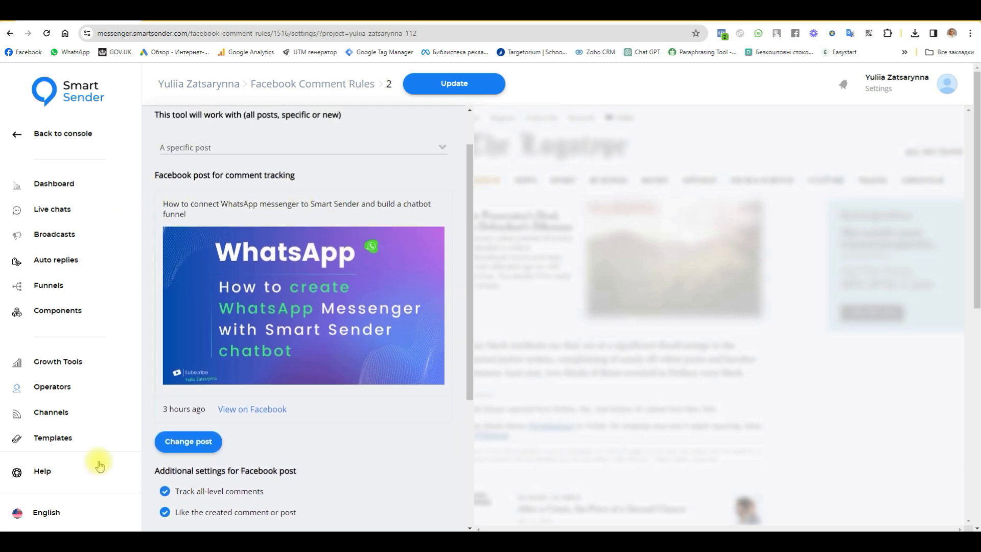
scroll(397, 399, down, 2)
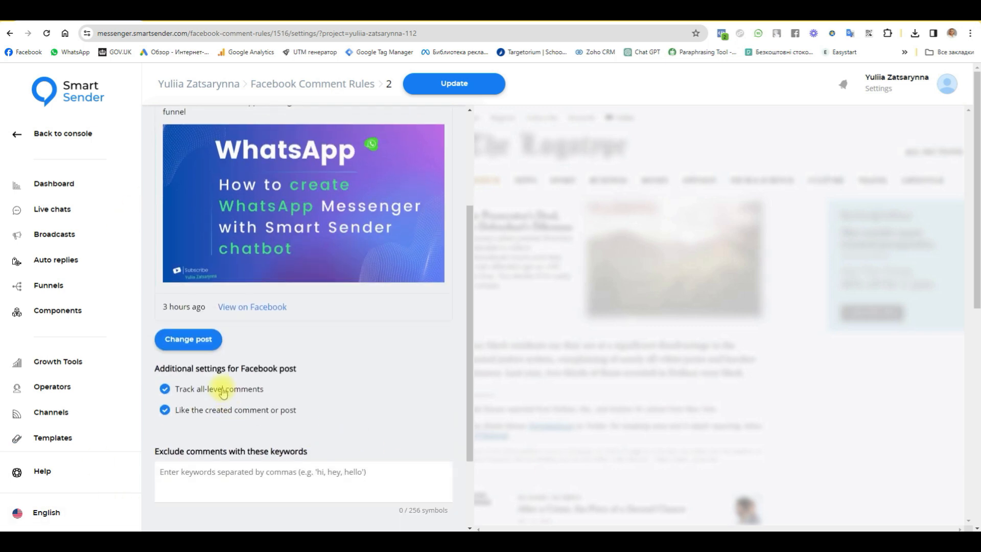
scroll(370, 403, up, 3)
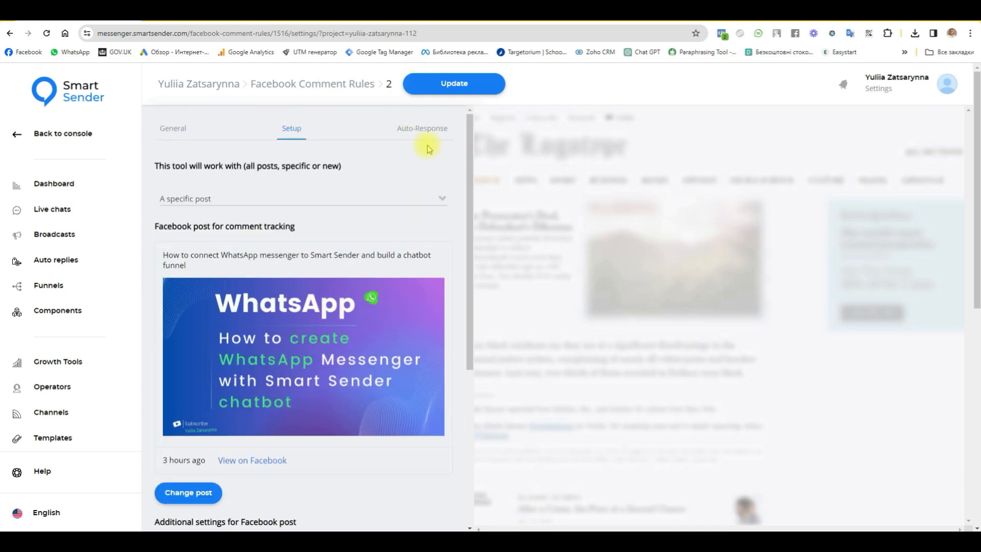
click(427, 128)
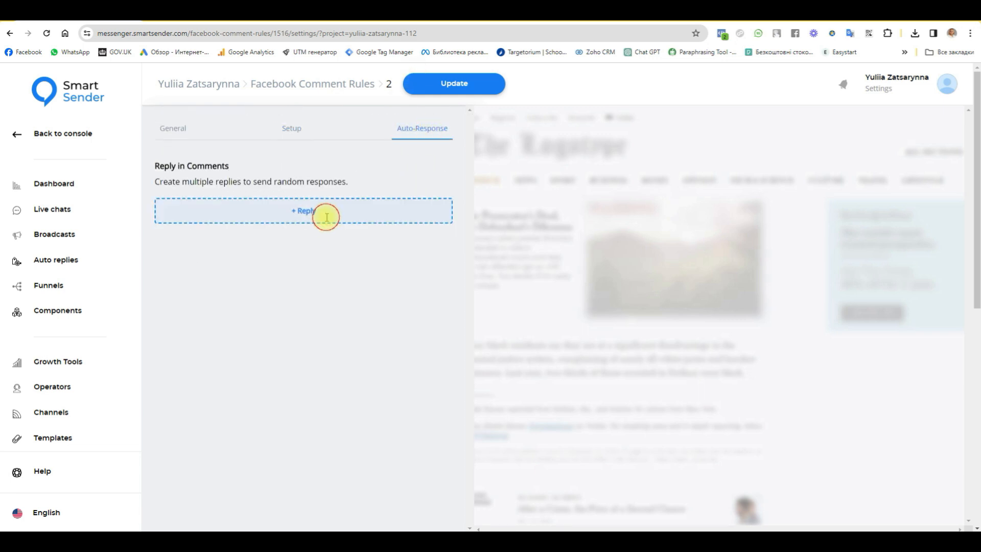
- Add two comment replies, 'Thanks' and 'Thanks23'
click(327, 218)
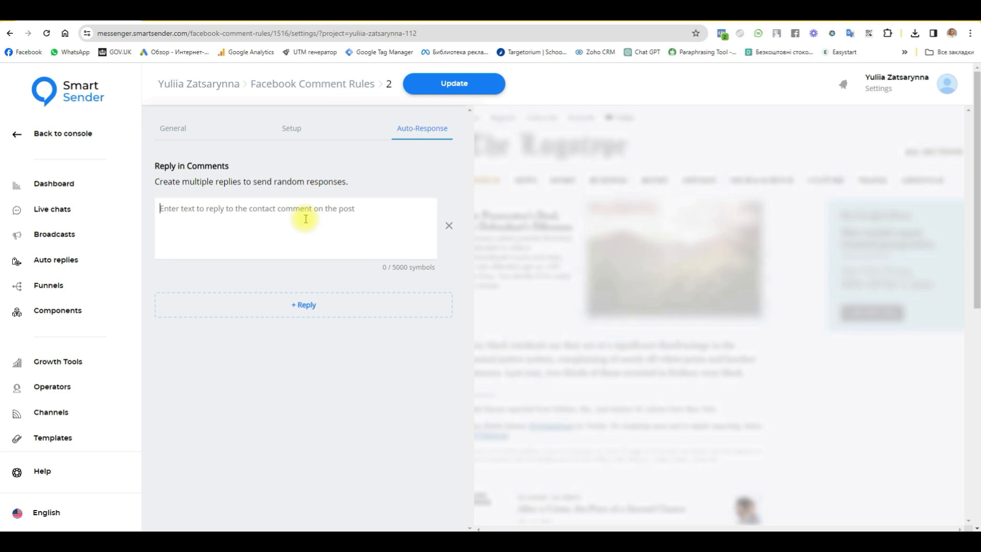
text(Thanks)
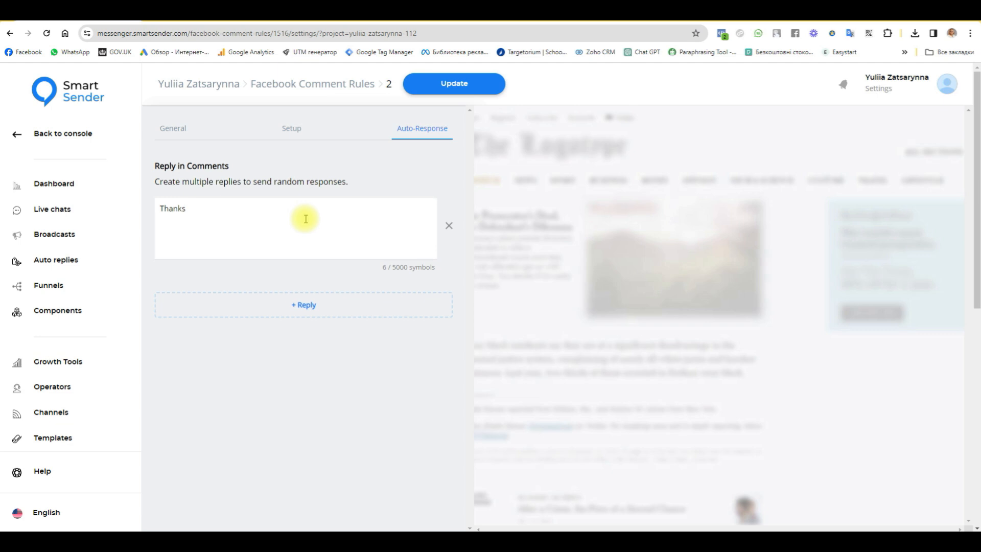
click(301, 305)
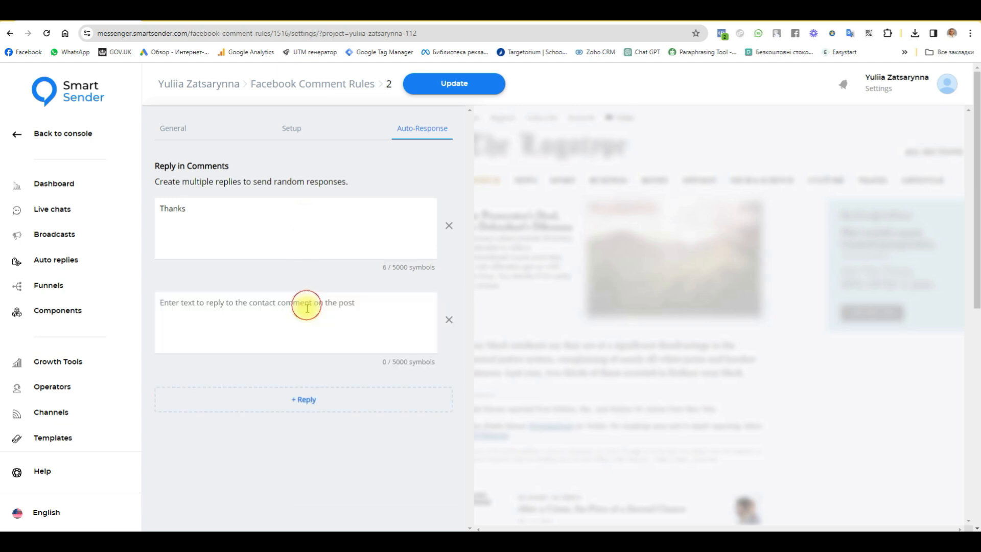
click(220, 210)
drag(220, 210, 103, 212)
key(ctrl+c)
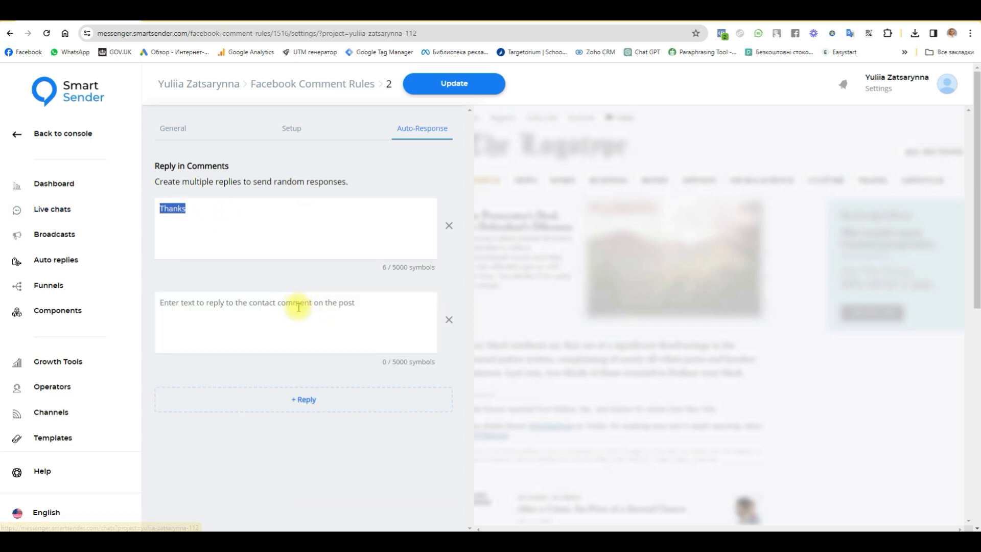
click(253, 307)
key(ctrl+v)
text(23)
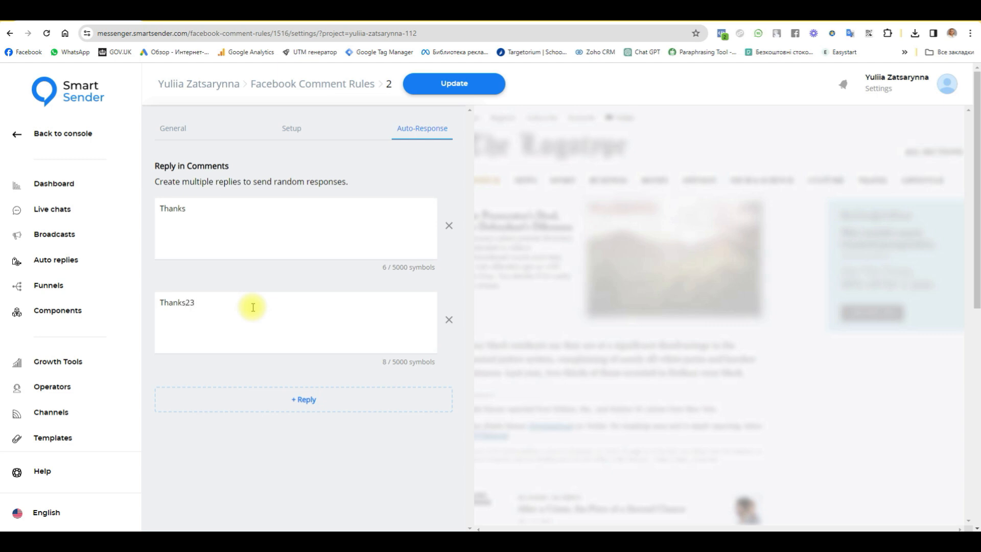
- Save rule 2 with Update and return to the Facebook Comment Rules list
click(475, 84)
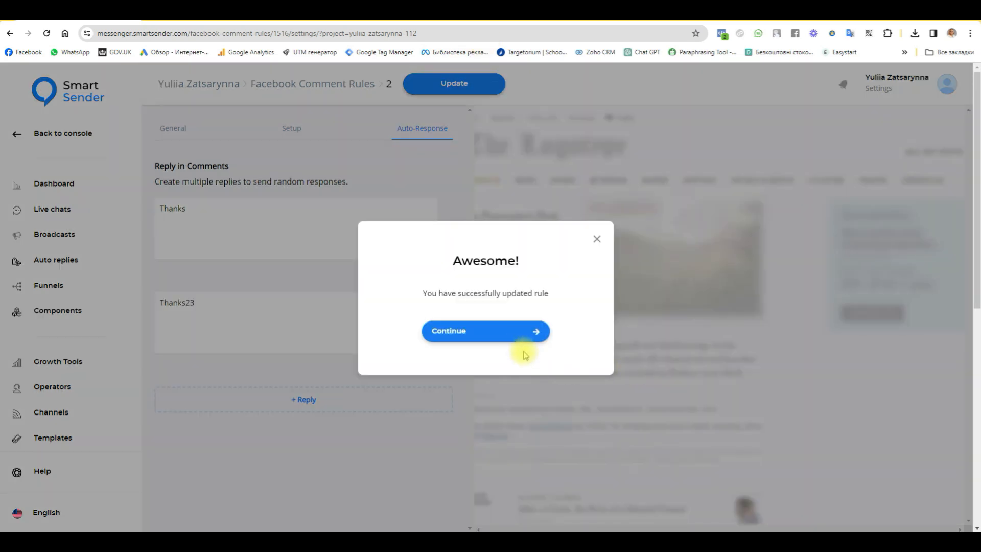
click(513, 332)
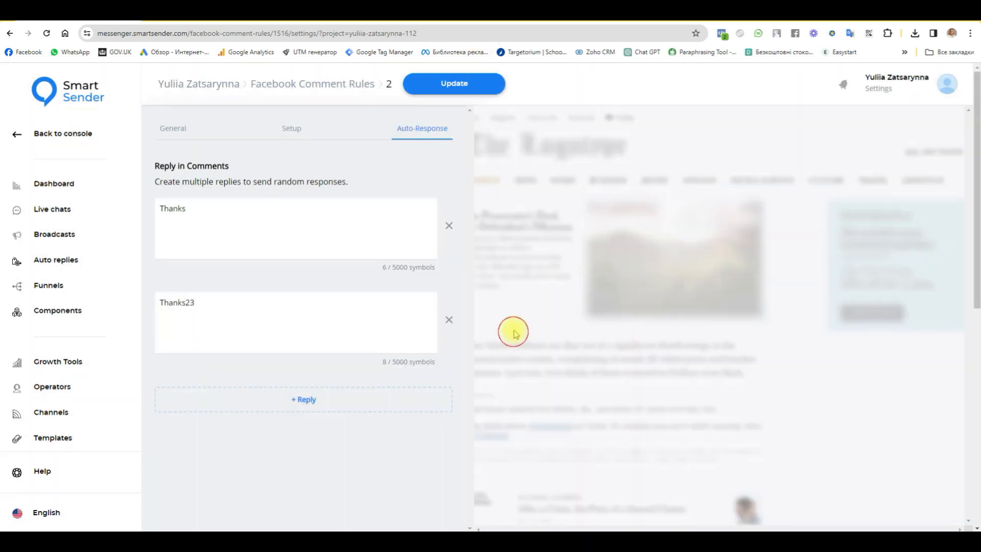
click(305, 89)
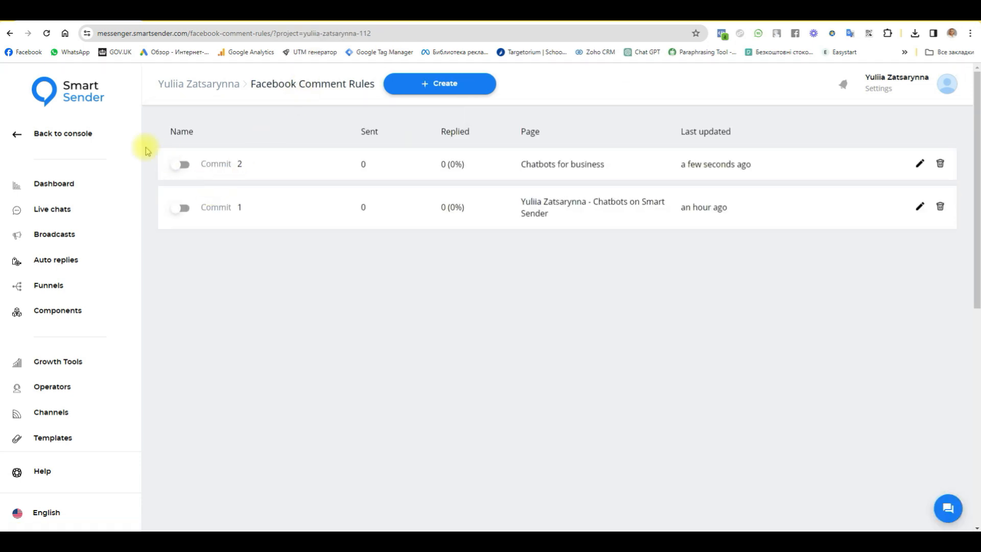
- Activate Commit 2 in the rules list after checking its setup and replies, then begin a new rule
click(184, 165)
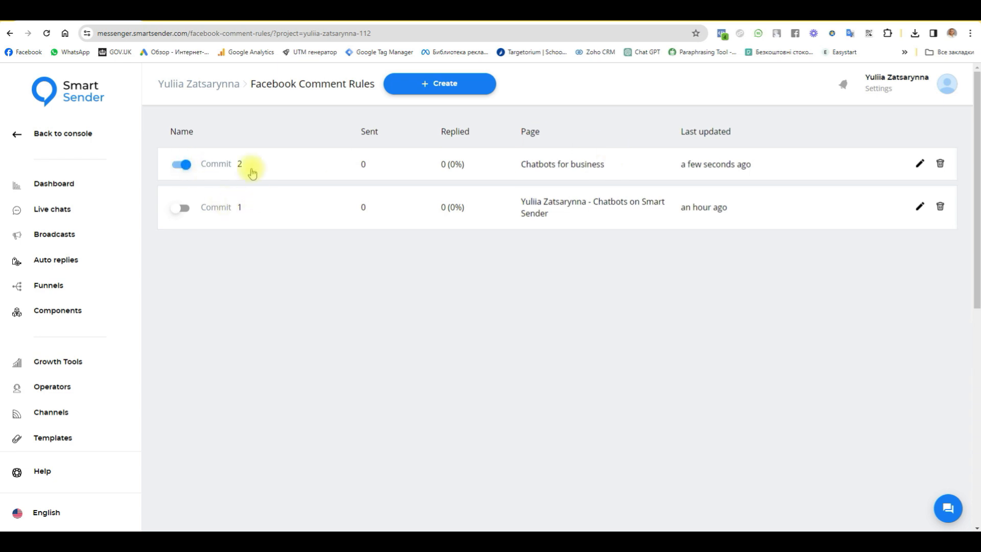
click(244, 164)
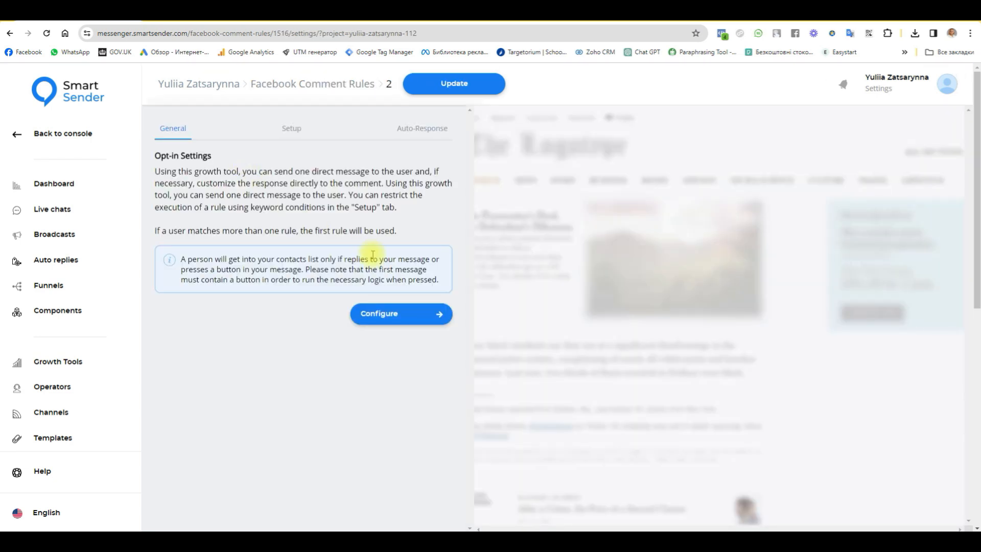
click(293, 135)
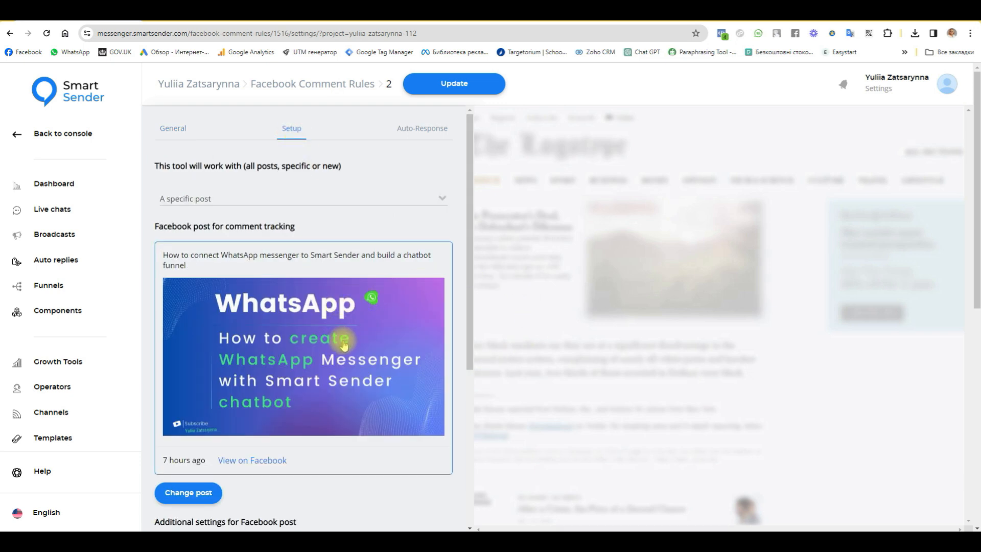
click(422, 128)
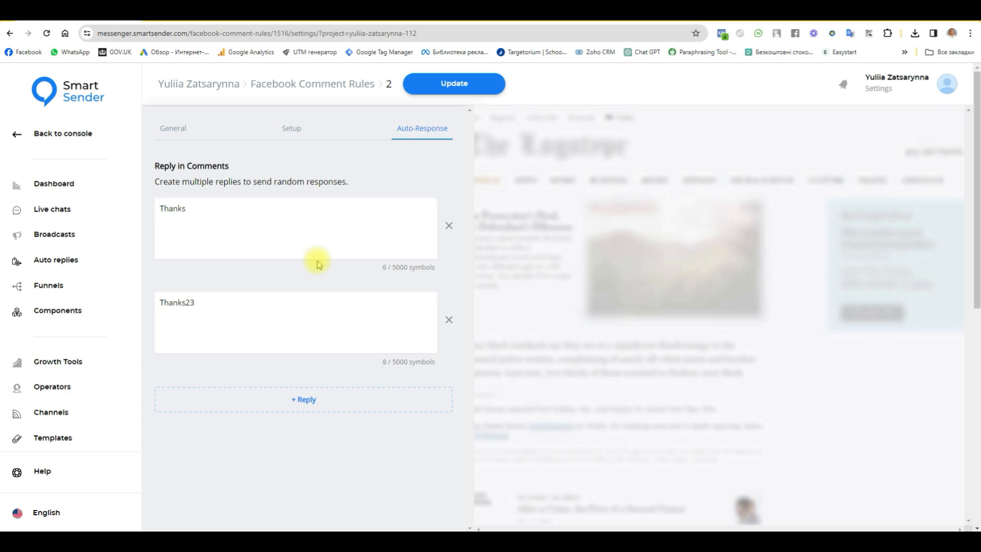
click(325, 83)
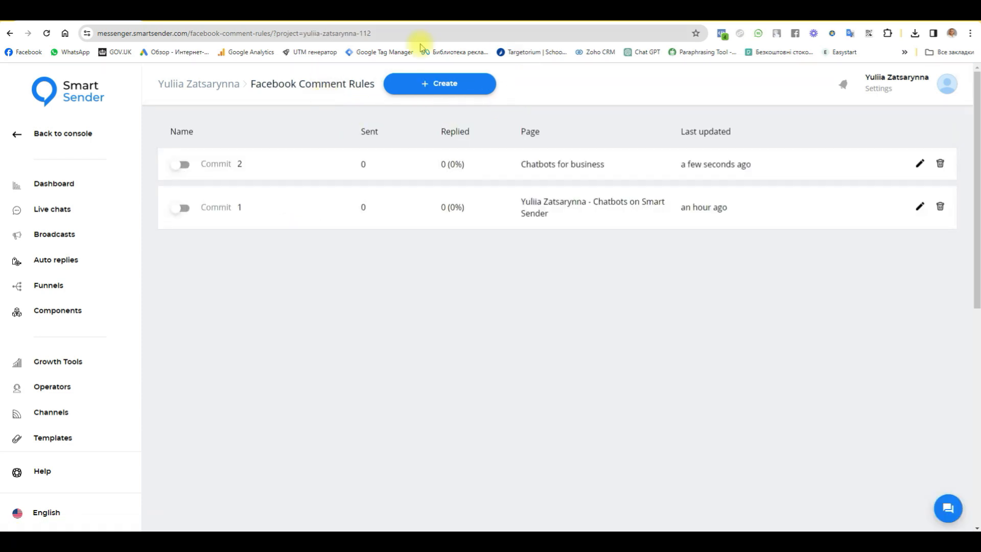
click(182, 164)
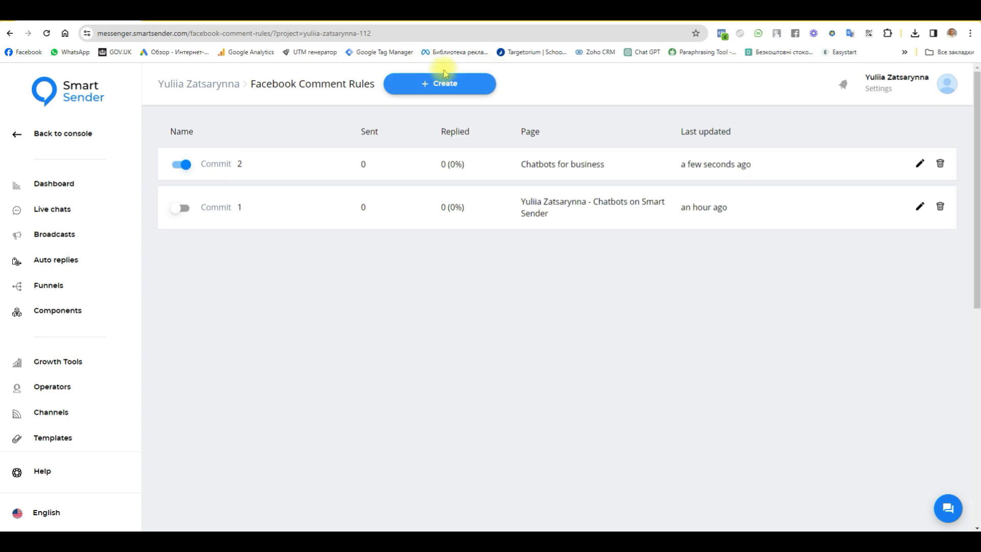
click(463, 84)
click(410, 291)
- Name the new rule '3', assign it to the Chatbots for business page, and continue
text(3)
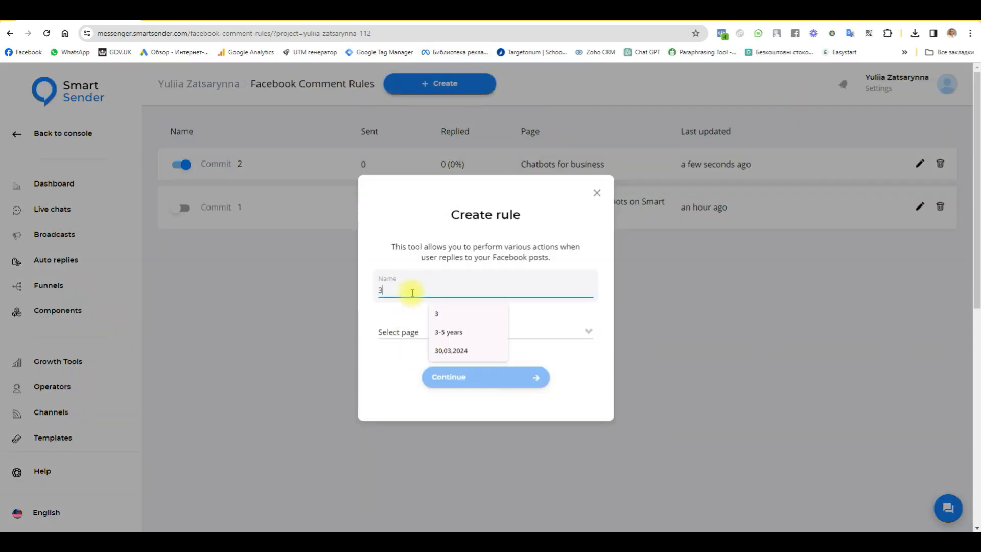
click(401, 332)
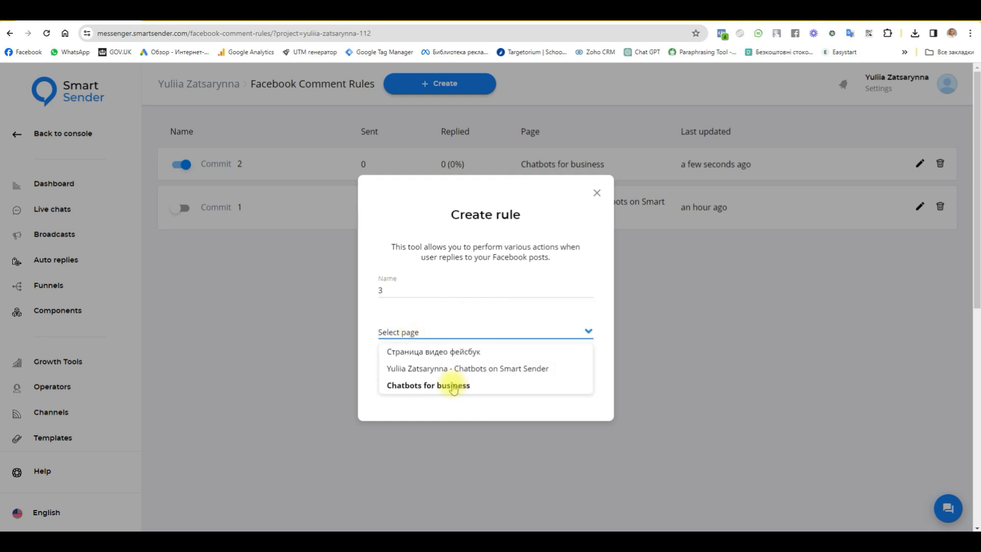
click(449, 386)
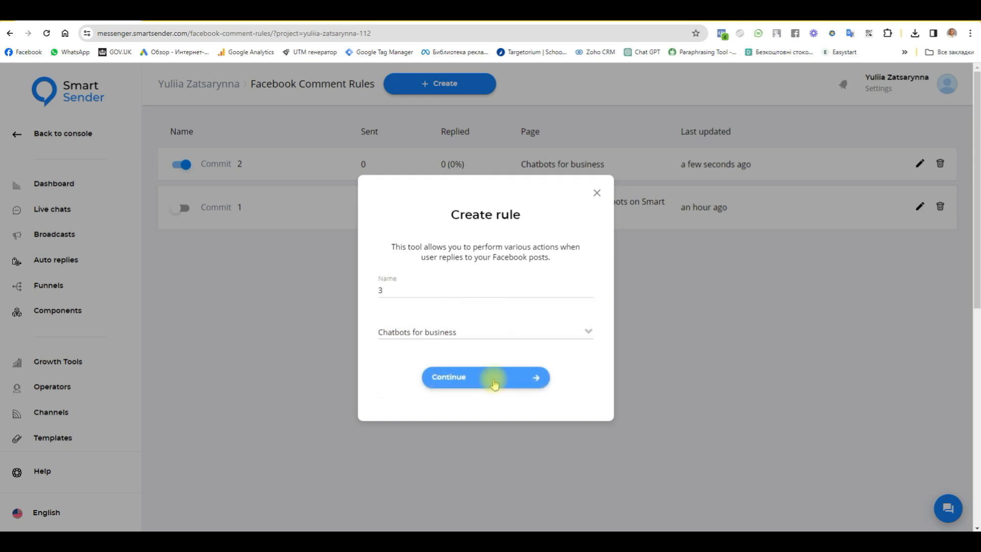
click(493, 378)
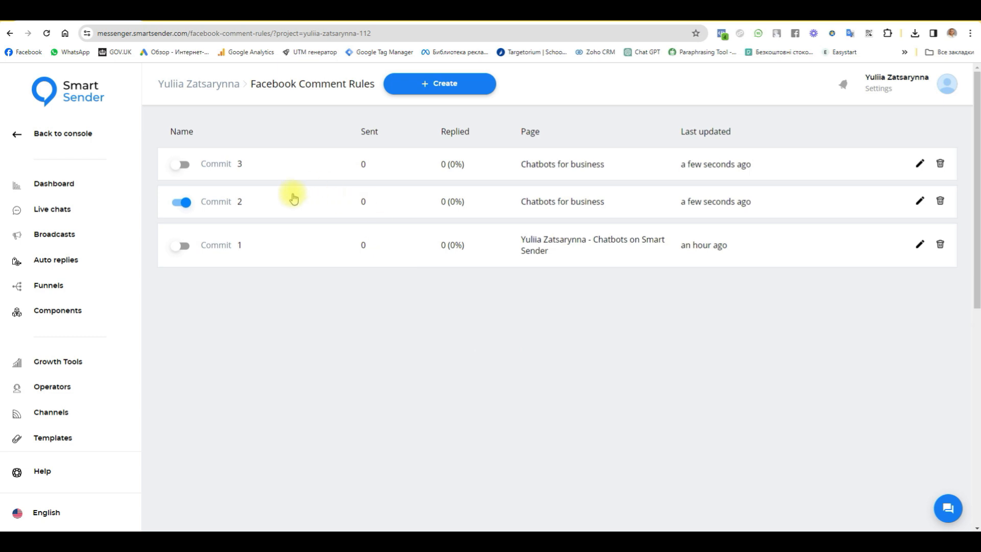
- Set rule 3 to All posts with all-level tracking, liking, and trigger keyword 'want'
click(215, 163)
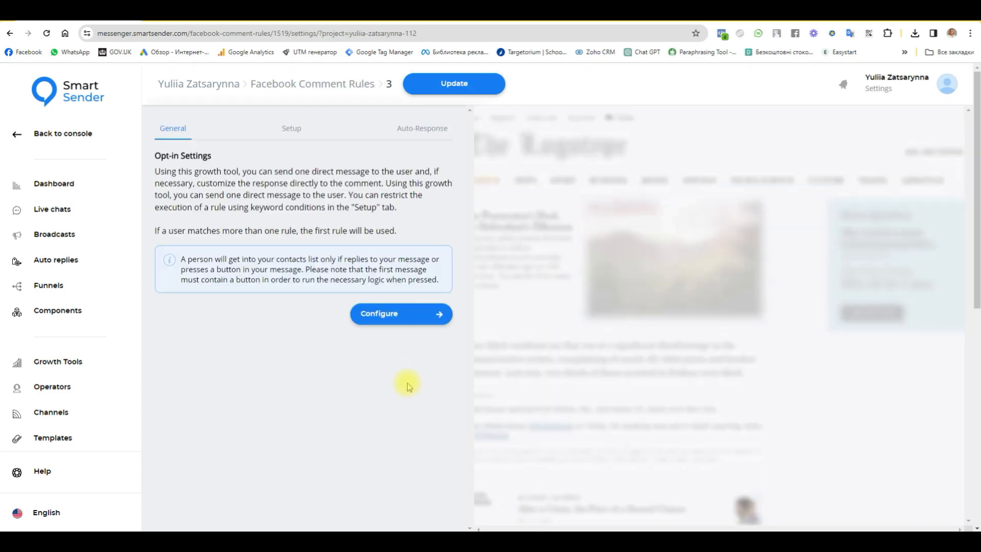
click(291, 129)
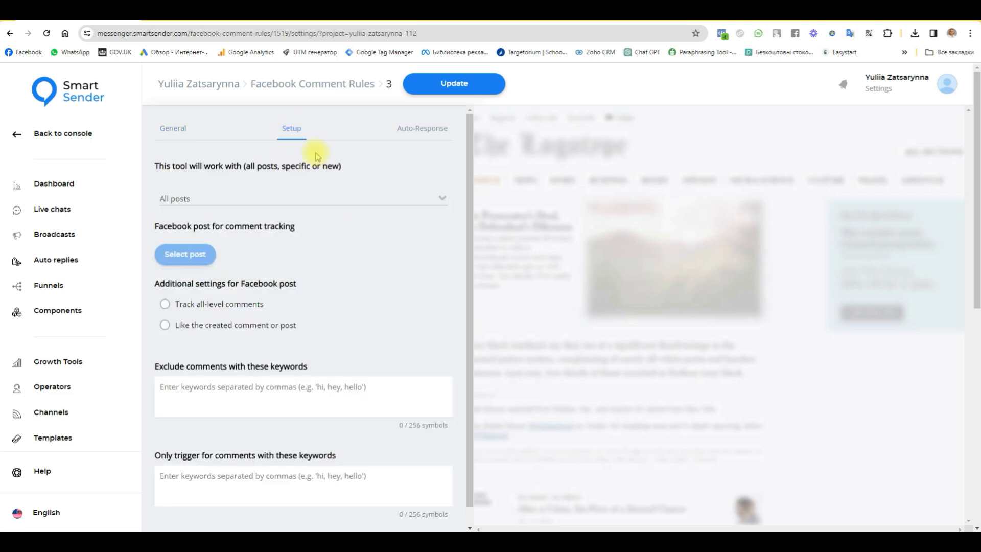
click(302, 199)
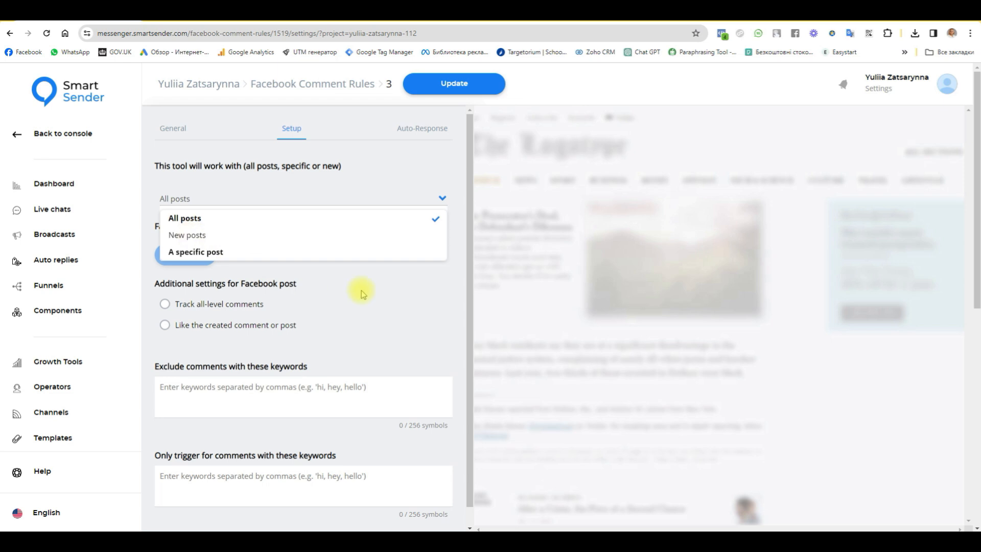
click(400, 305)
click(164, 304)
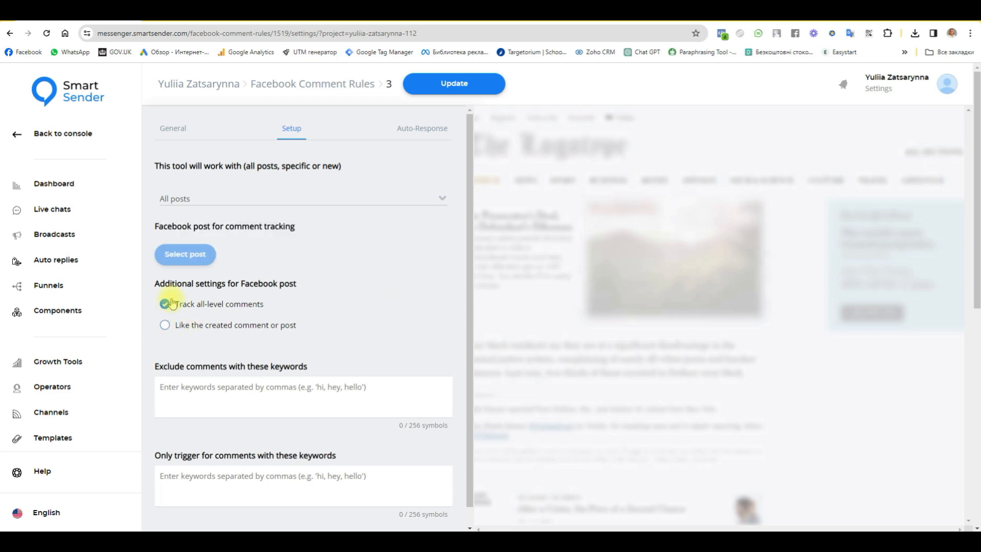
click(165, 326)
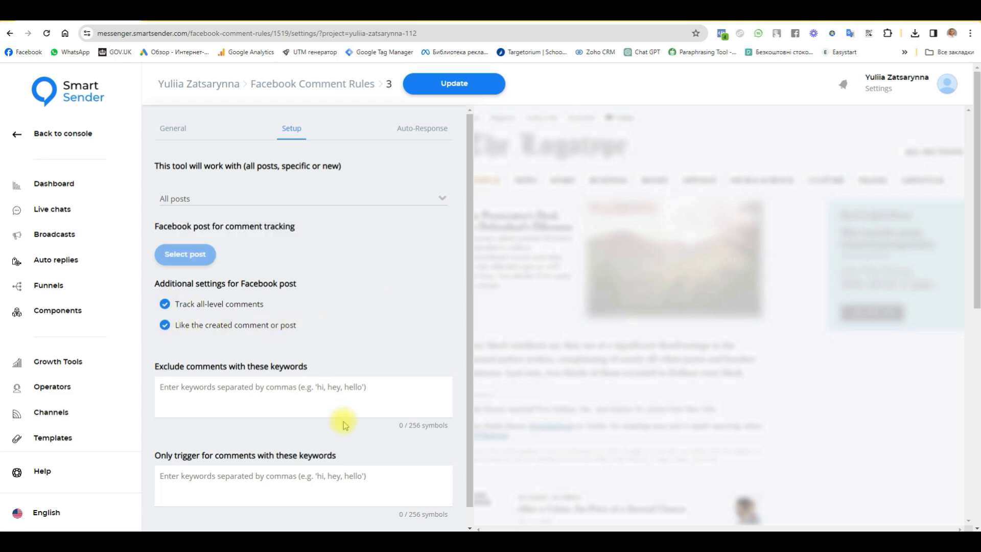
scroll(351, 446, down, 1)
click(375, 465)
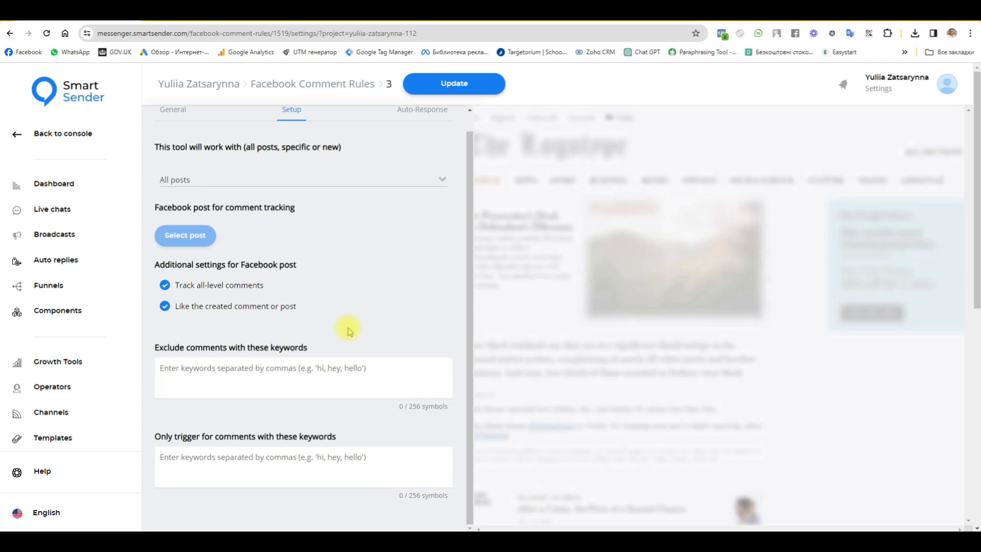
text(want)
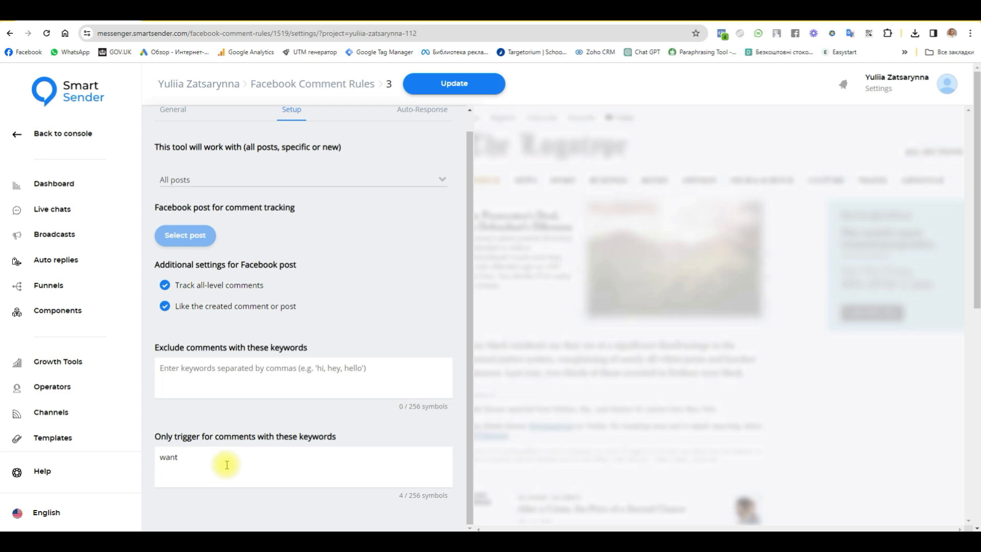
- Check the replies, then save rule 3's settings and return to its General overview
scroll(251, 445, up, 1)
click(422, 128)
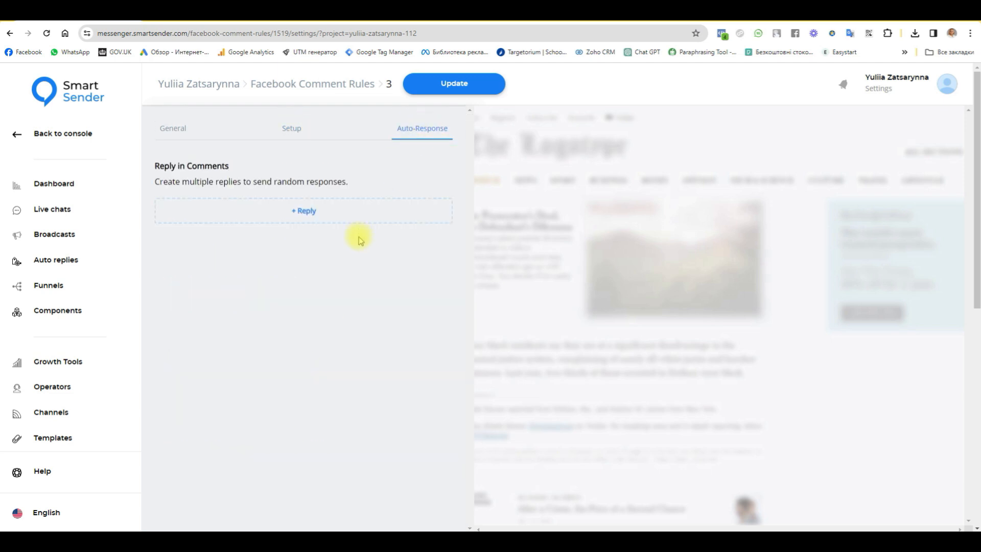
click(292, 131)
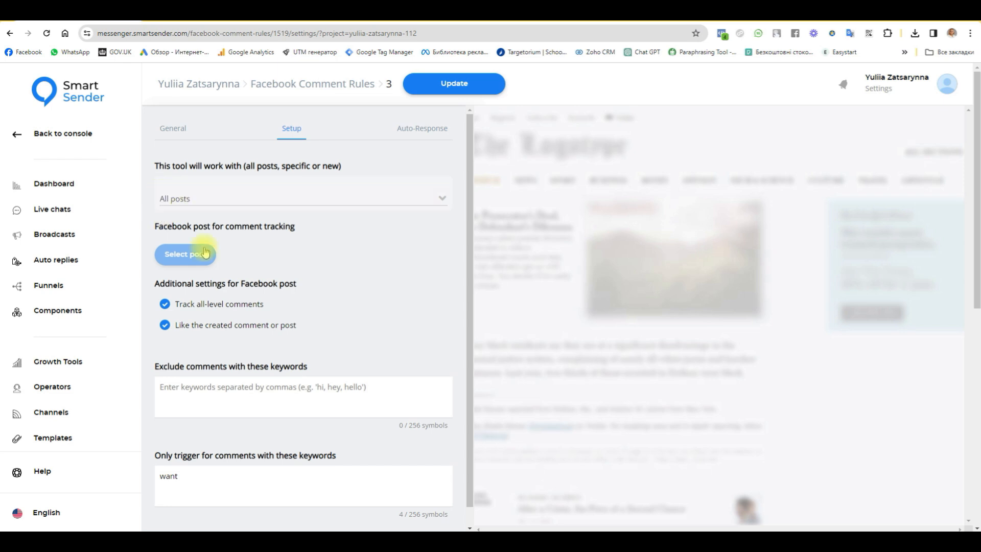
drag(184, 477, 156, 478)
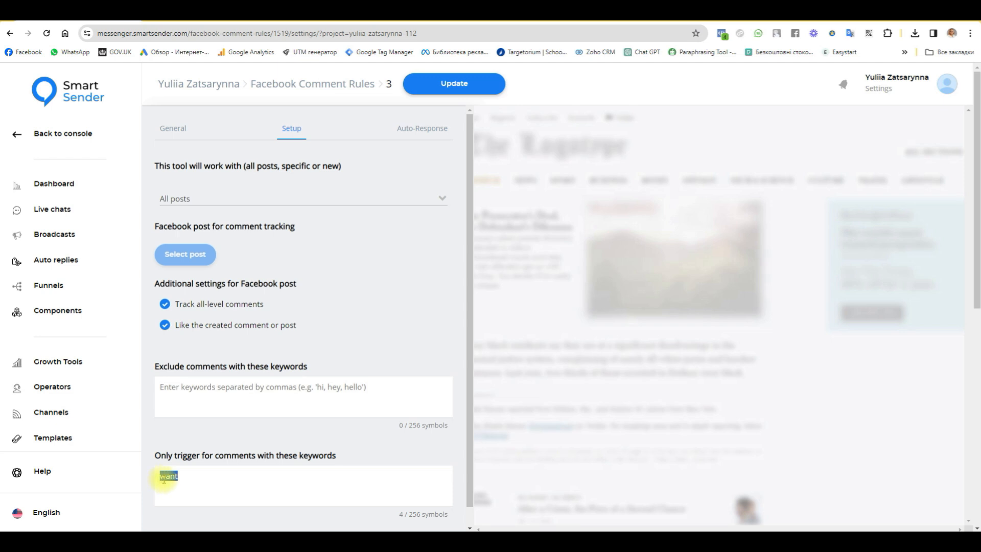
click(461, 83)
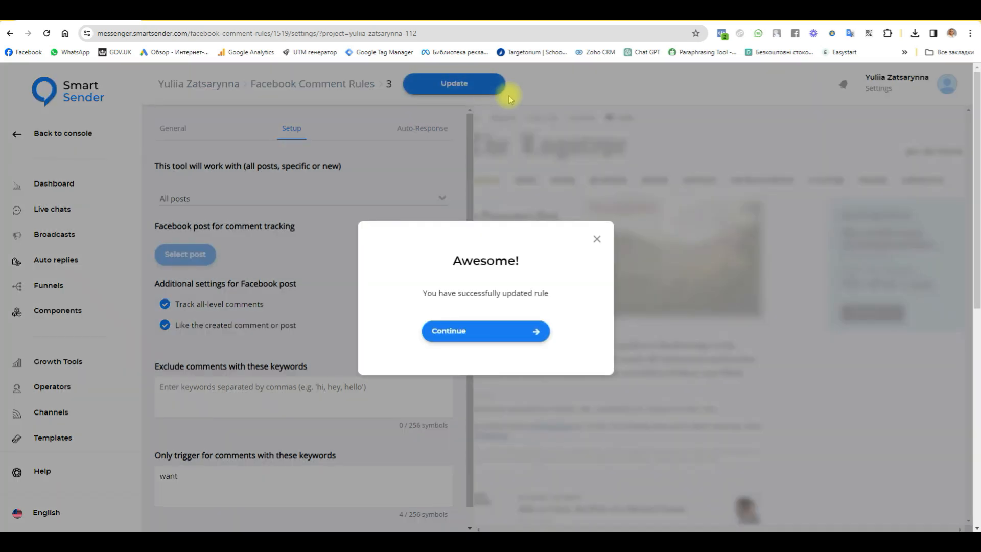
click(477, 332)
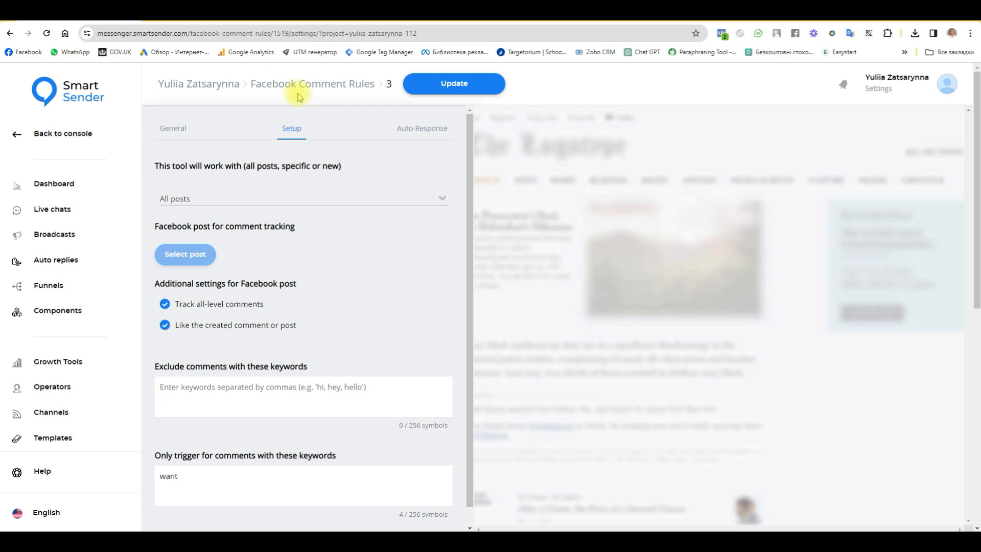
click(171, 132)
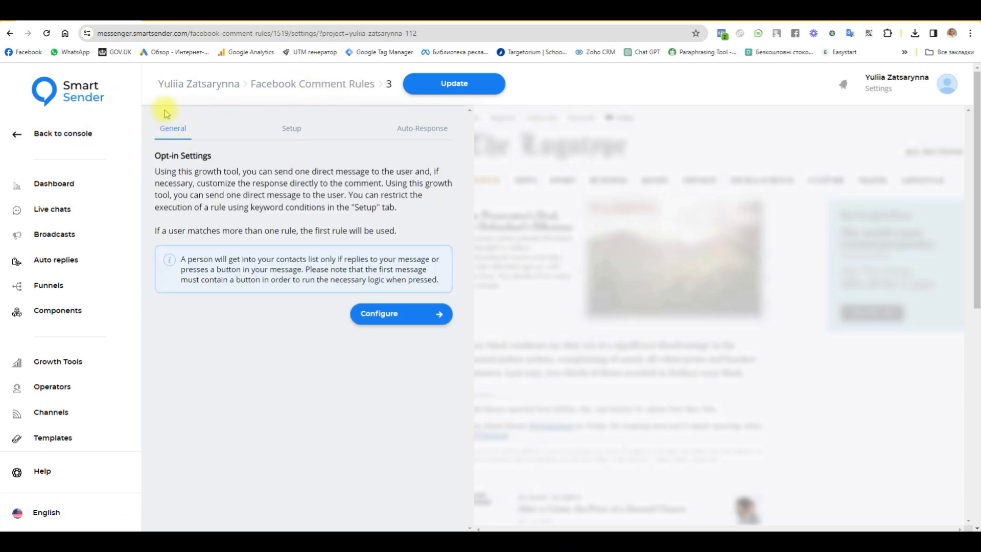
- In the flow editor, add a Send Message step linked from the Starting Step
click(403, 321)
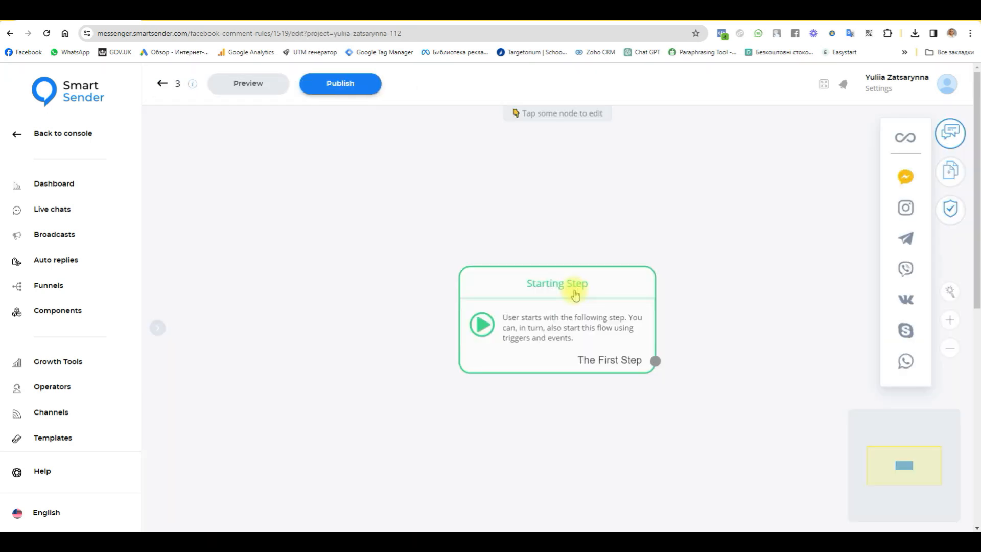
drag(575, 295, 389, 278)
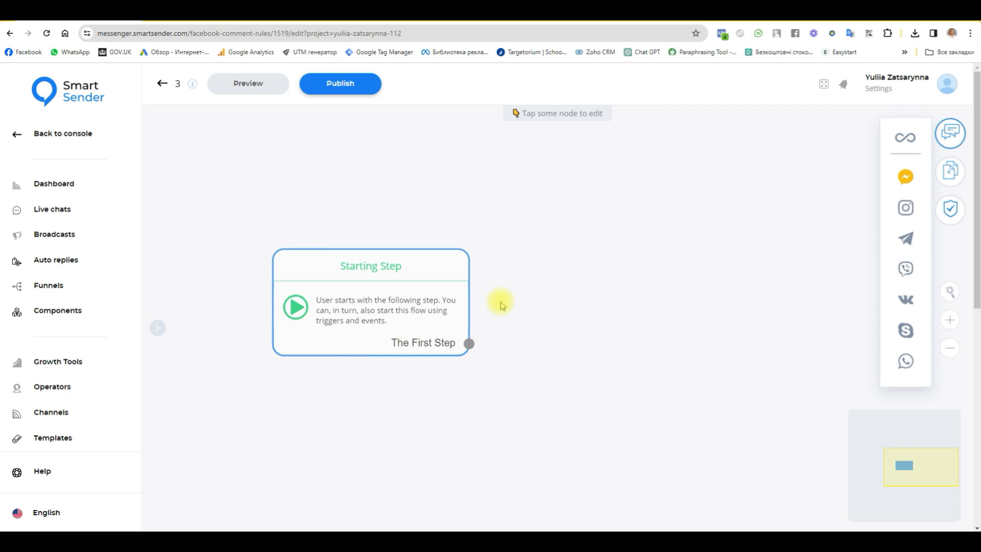
click(951, 171)
drag(775, 198, 672, 344)
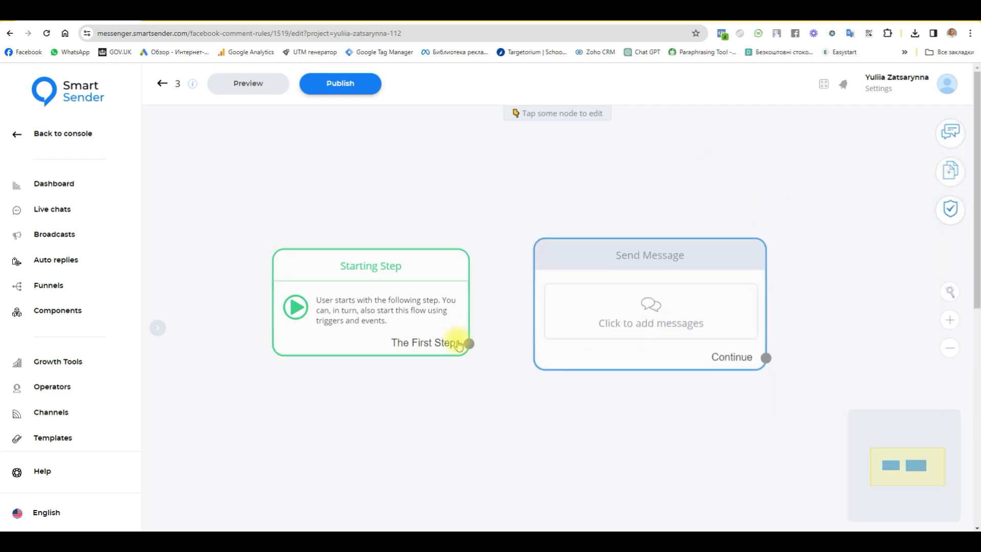
drag(467, 344, 658, 256)
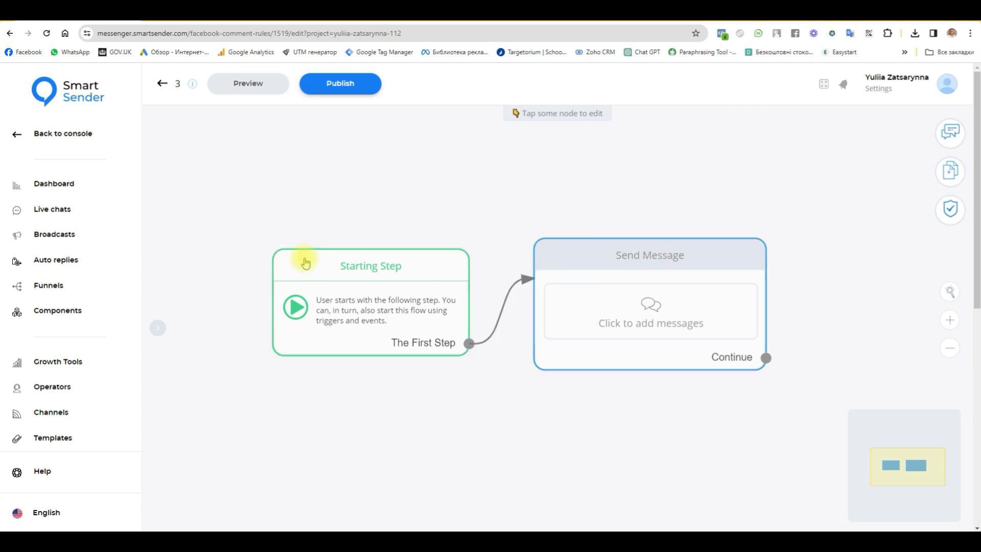
click(591, 248)
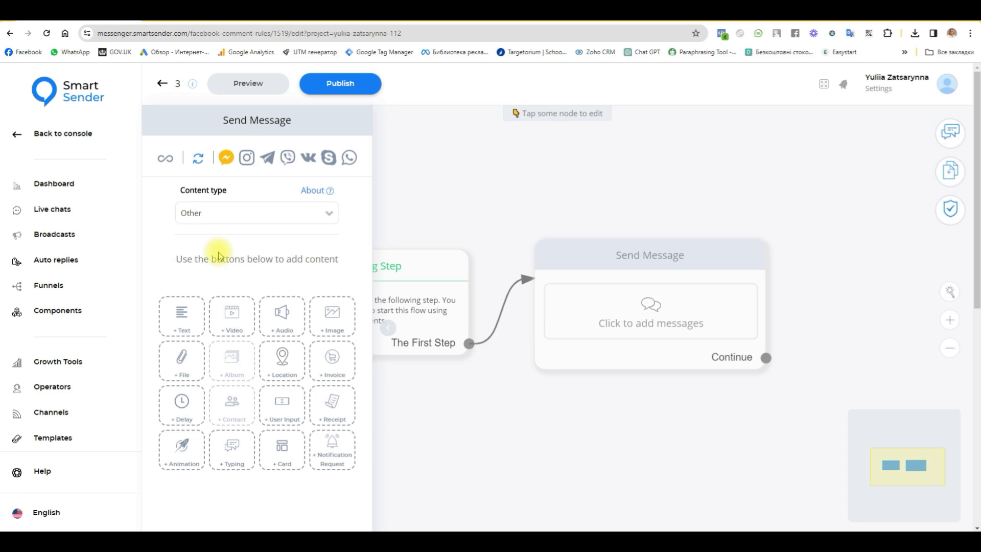
- Give the message the text 'To receive a gift, click on the next button' and a 'next' button
click(250, 257)
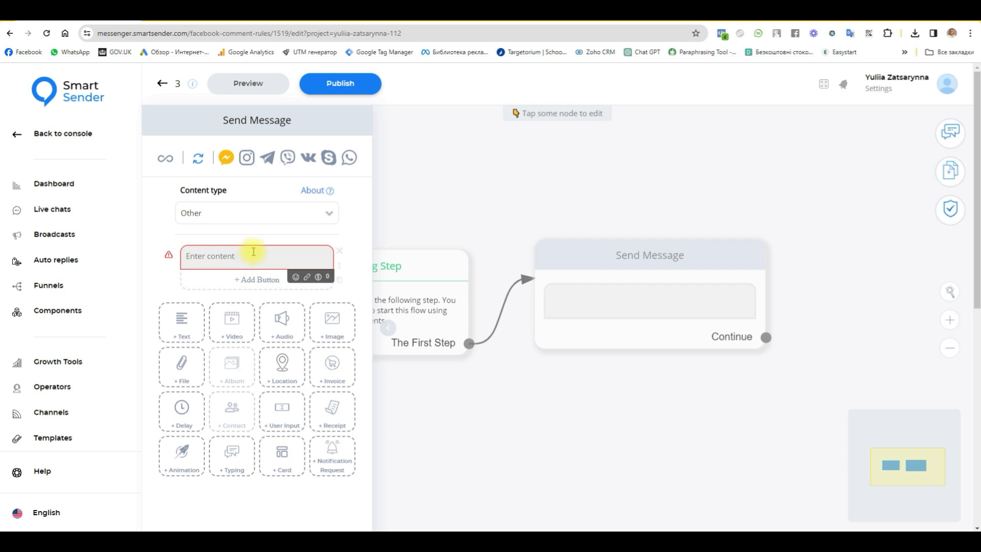
text(To receive a gift, click on the next button)
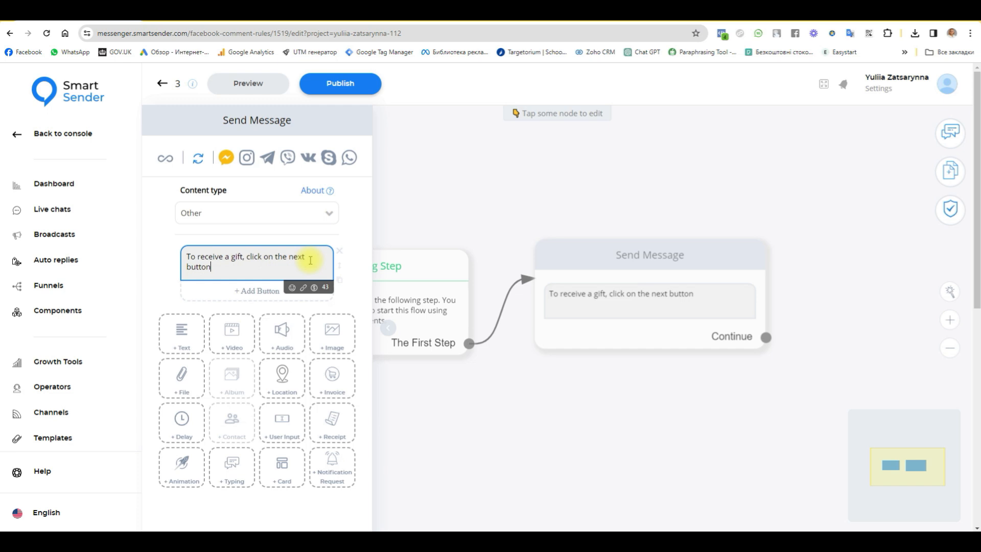
click(255, 291)
click(278, 291)
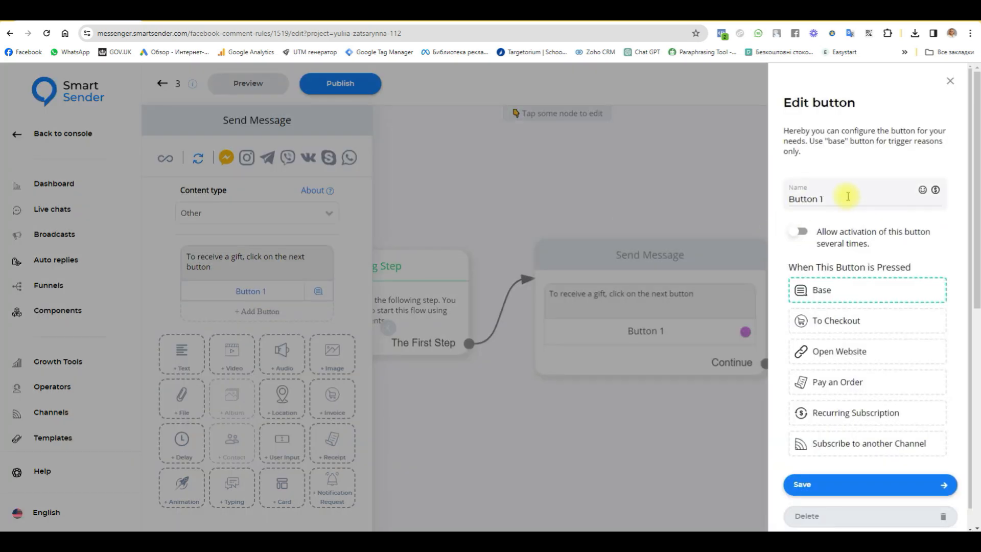
click(859, 200)
drag(859, 199, 772, 201)
text(next)
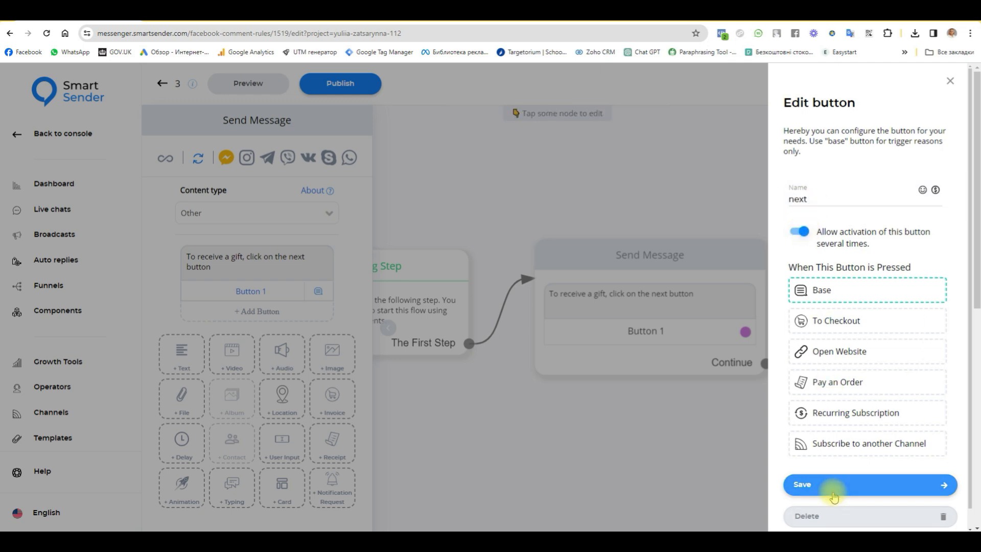
click(787, 488)
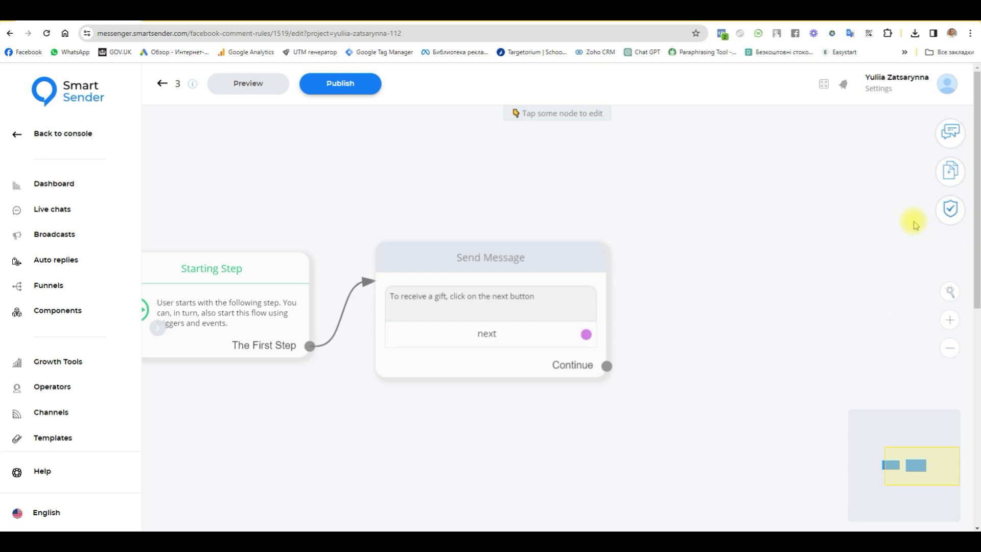
click(950, 171)
- Add a message step fed by the next button with the text 'Here's your discount coupon 46245'
click(783, 195)
drag(729, 394, 783, 252)
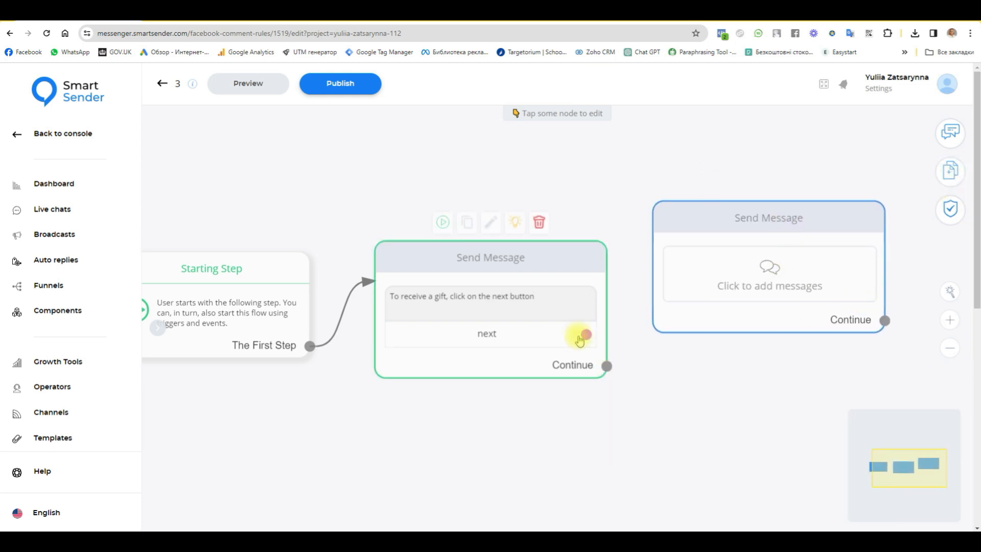
drag(586, 334, 707, 271)
click(182, 319)
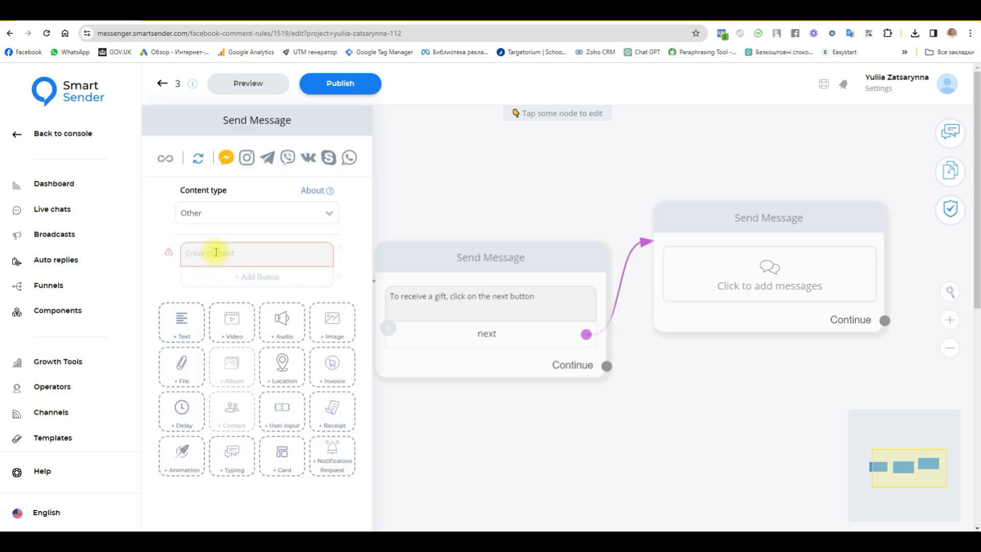
click(216, 254)
text(Here's your discount coupon)
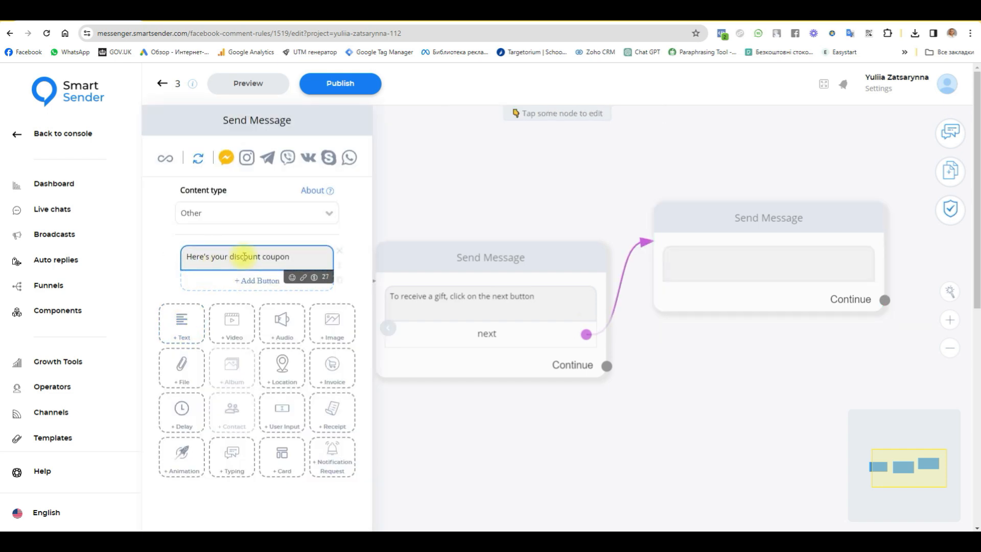
key(Return)
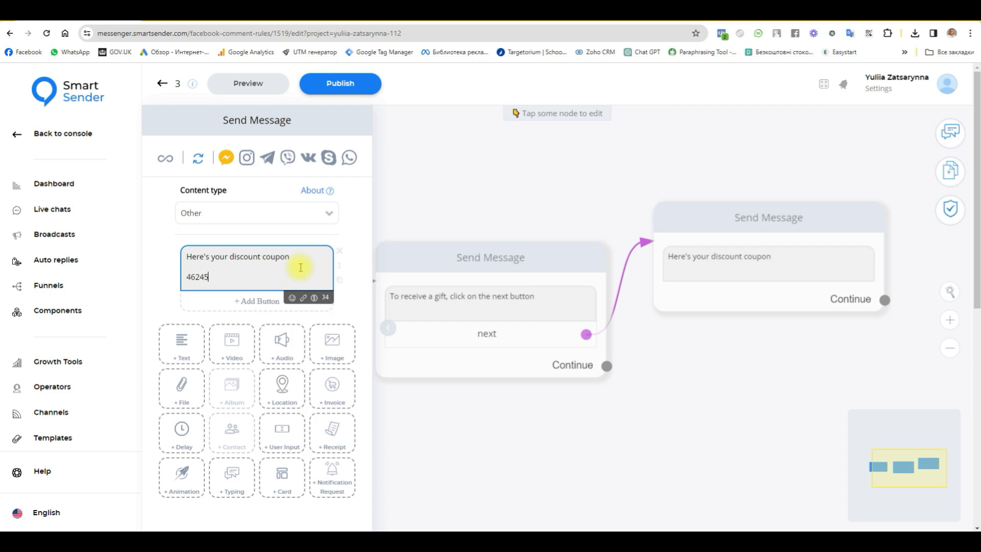
click(731, 433)
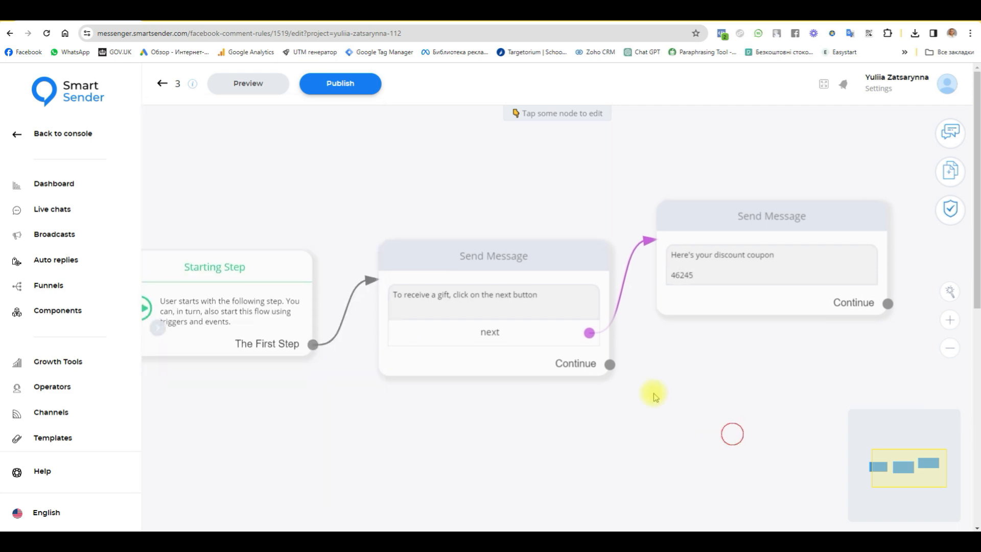
- Add a Perform Actions step and connect the next button to it
click(949, 170)
click(860, 296)
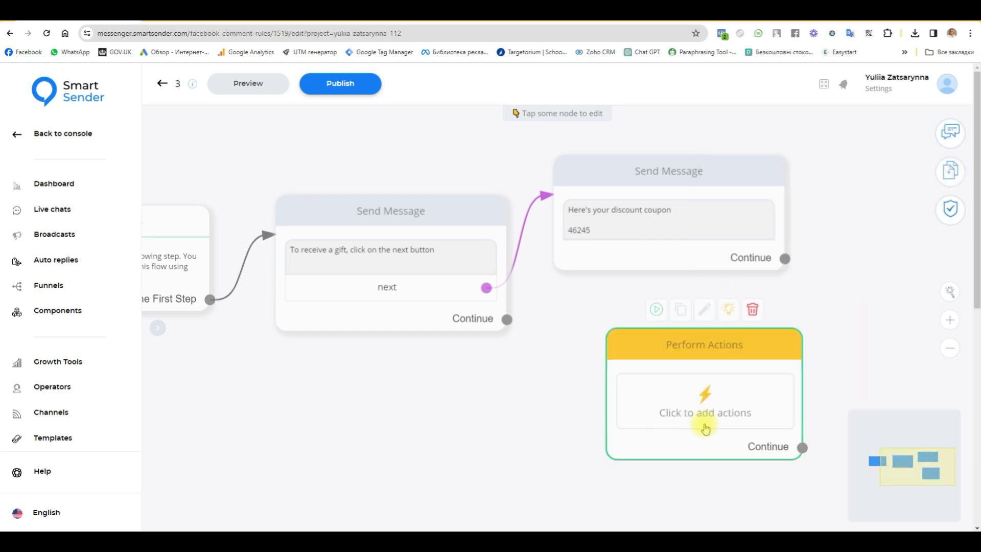
drag(664, 397, 660, 387)
drag(487, 289, 673, 339)
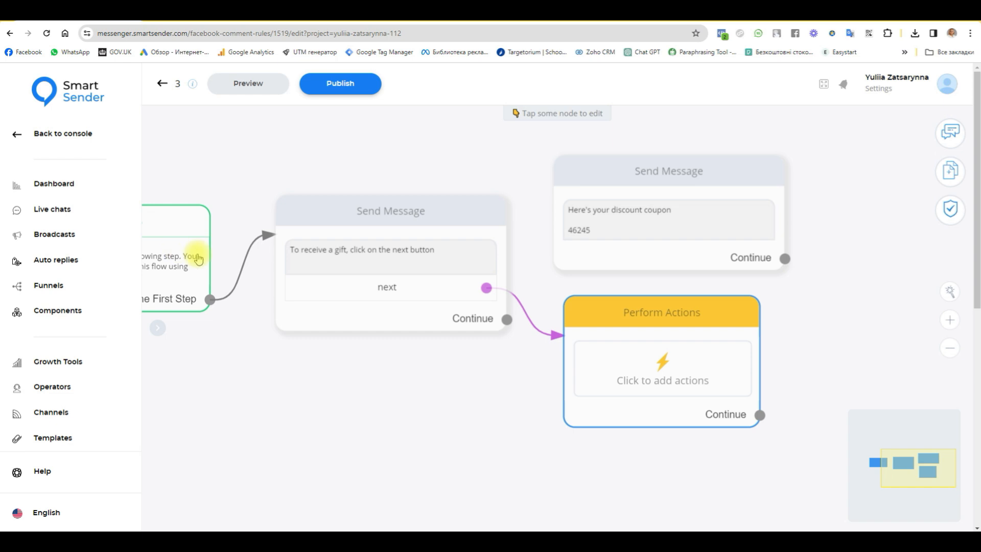
click(705, 387)
- Make the actions step subscribe to funnel Video 1, then unlink it from next
click(248, 174)
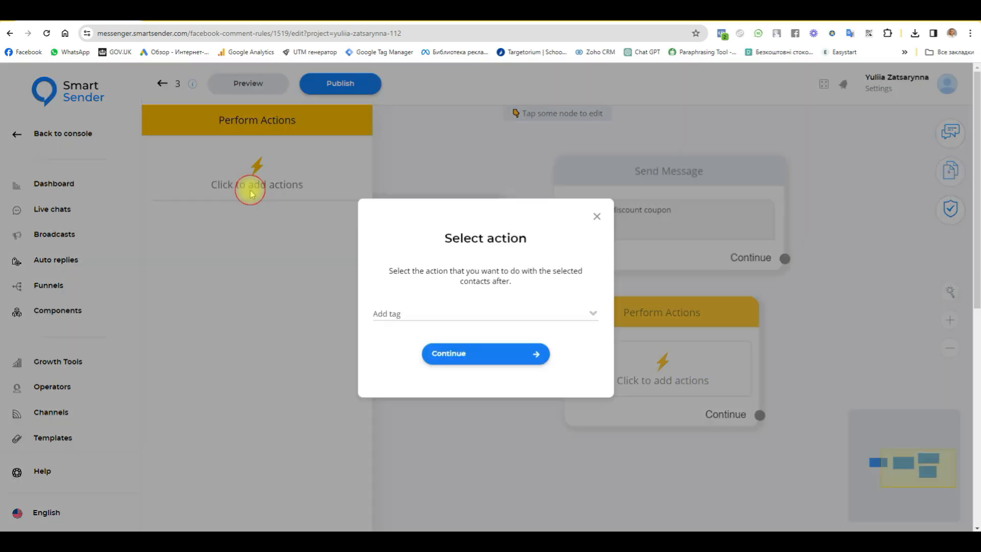
click(490, 317)
scroll(490, 407, down, 1)
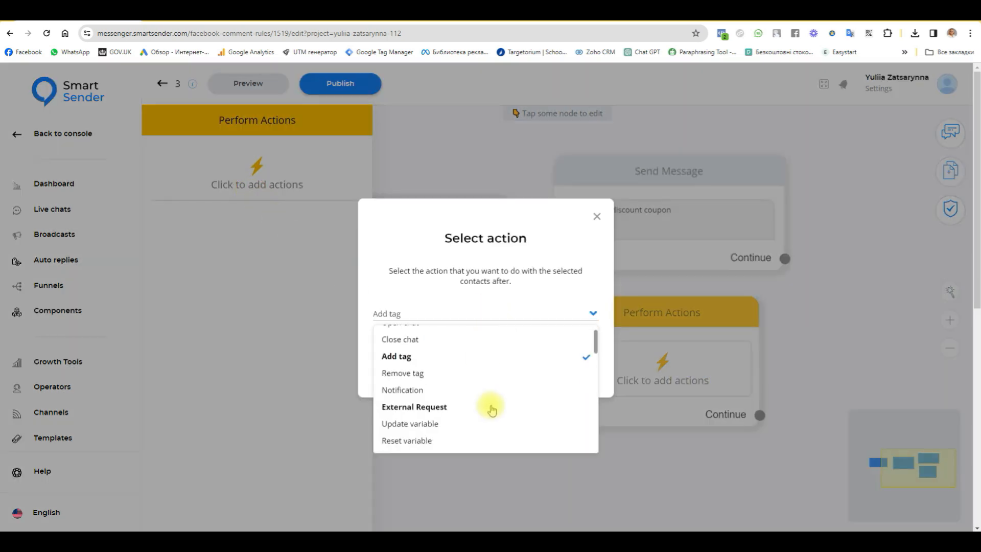
scroll(424, 430, down, 1)
click(416, 432)
click(510, 364)
click(820, 180)
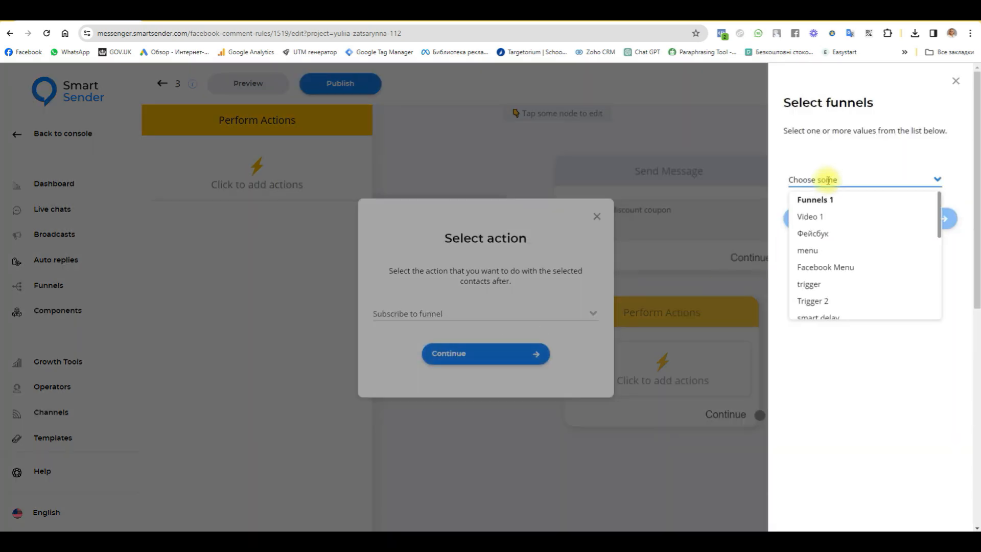
click(819, 223)
click(827, 224)
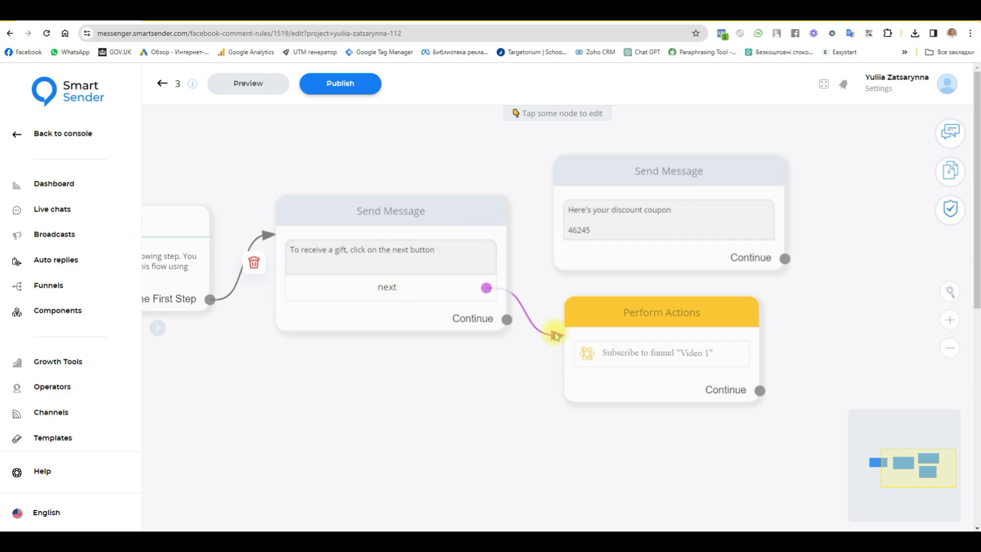
click(560, 344)
- Connect the next button to the coupon message and move the actions step lower
drag(486, 287, 601, 186)
click(599, 170)
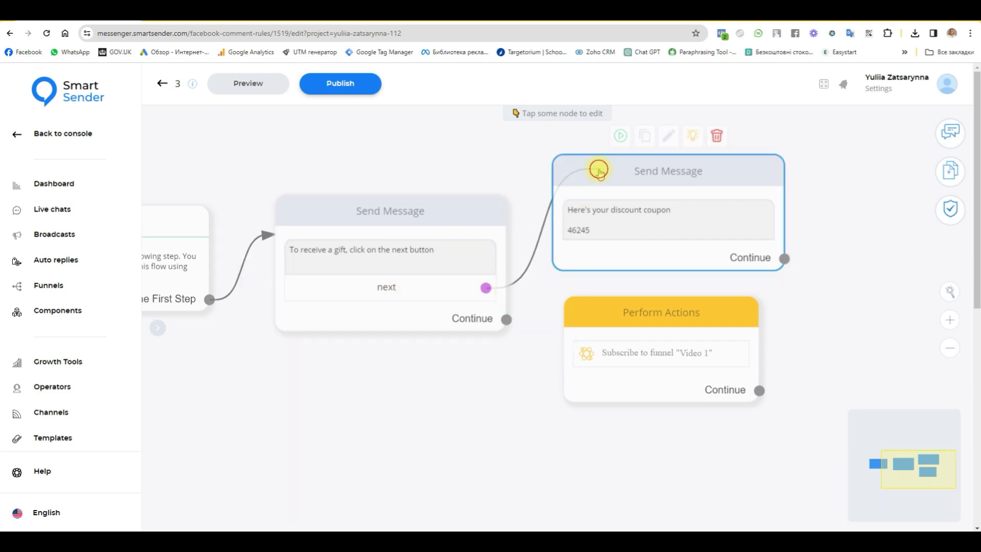
click(855, 201)
drag(646, 318, 633, 369)
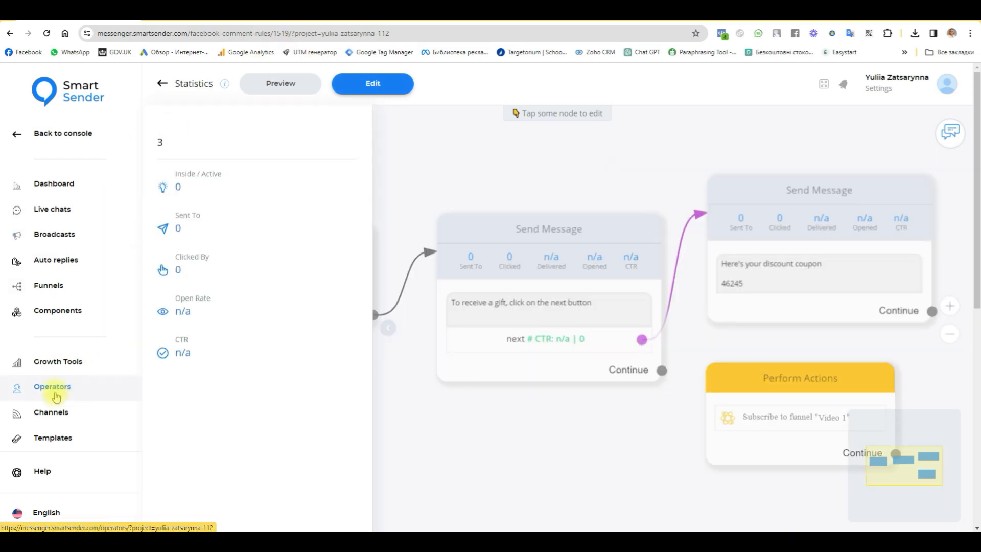
- Switch on the Commit 3 rule in the Facebook Comment Rules list
click(66, 364)
scroll(561, 406, down, 7)
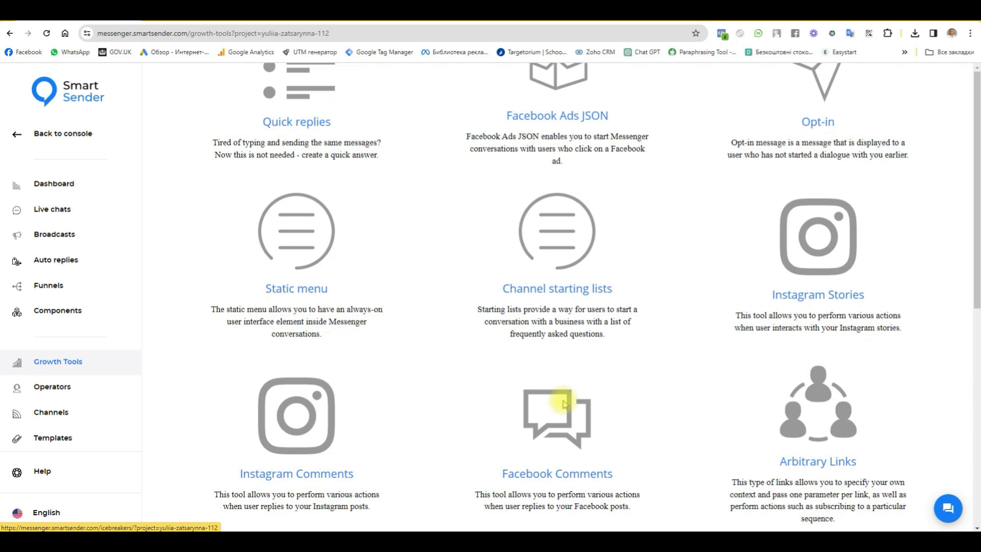
scroll(570, 317, down, 2)
click(566, 348)
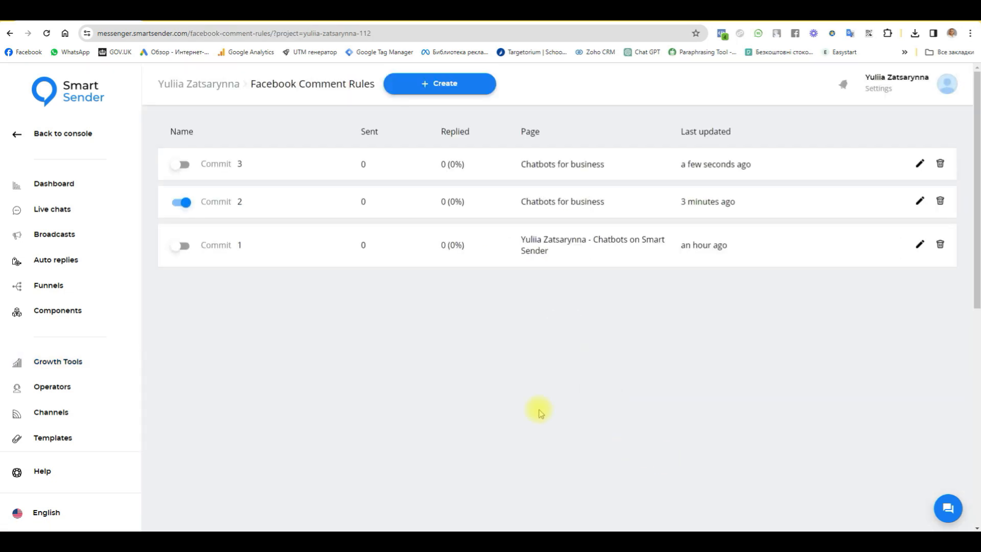
click(188, 165)
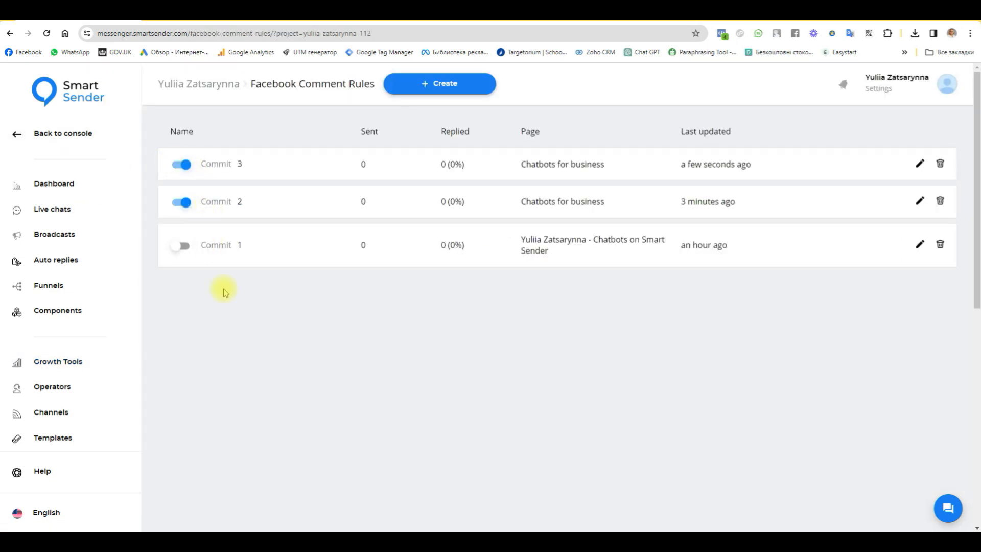